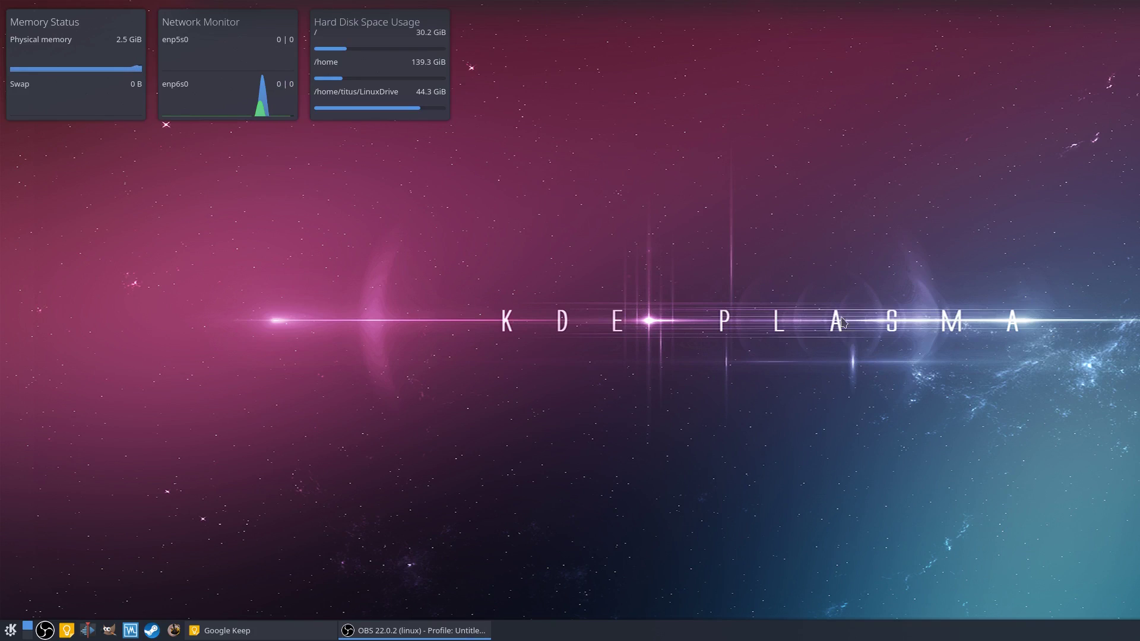
# - Open a Konsole terminal and run zypper --help to list all zypper commands
pyautogui.hotkey('ctrl', 'alt', 't')
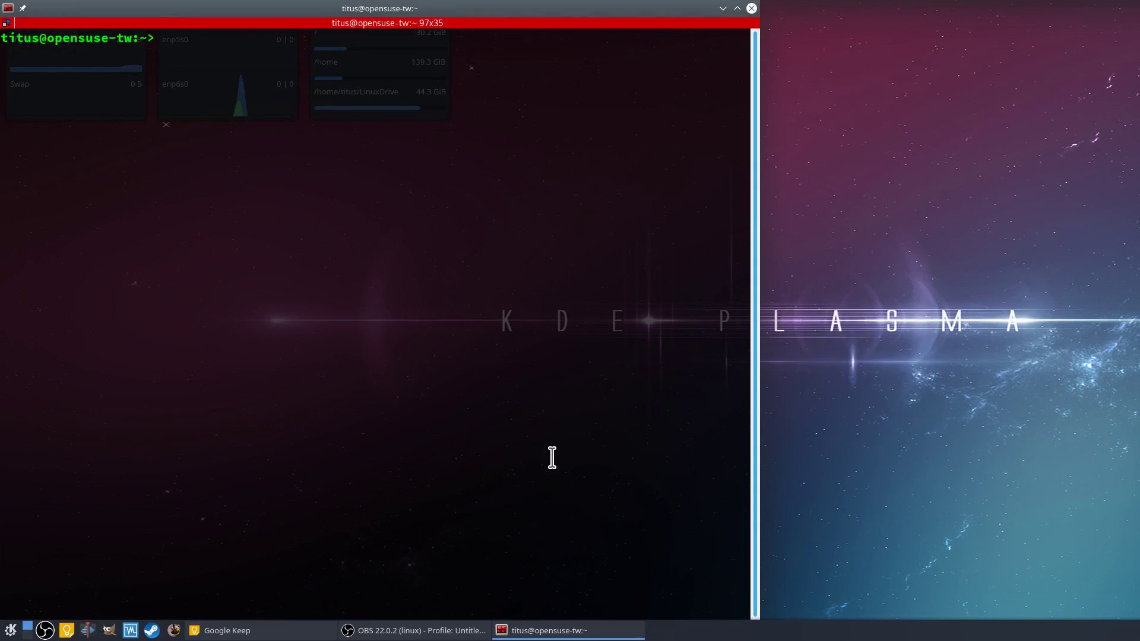
pyautogui.write('zypper -')
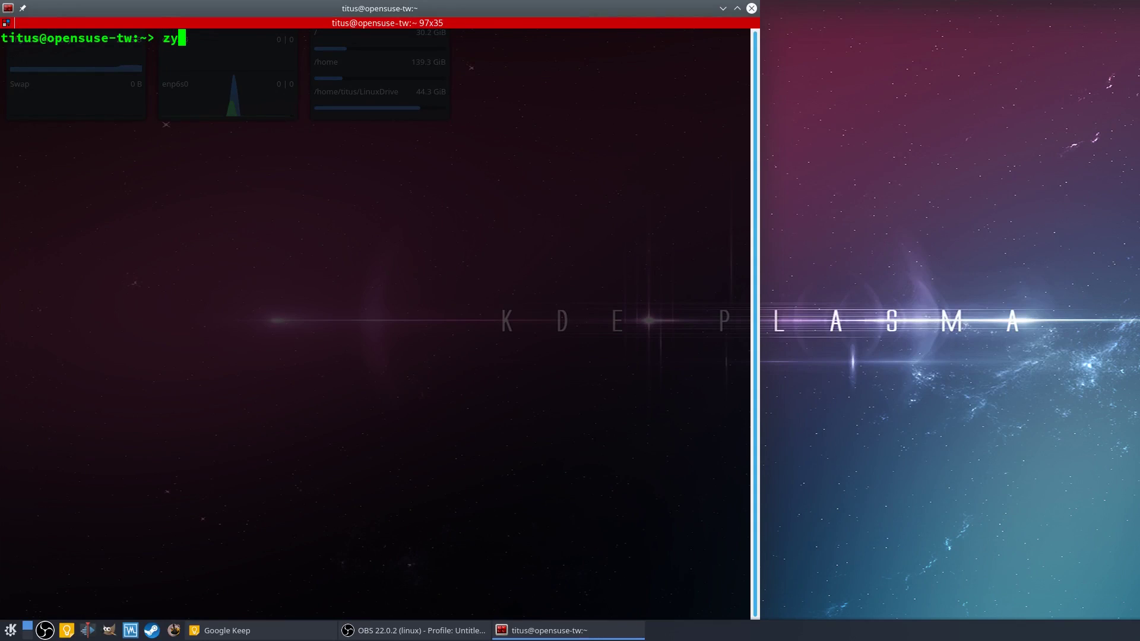
pyautogui.write('-help')
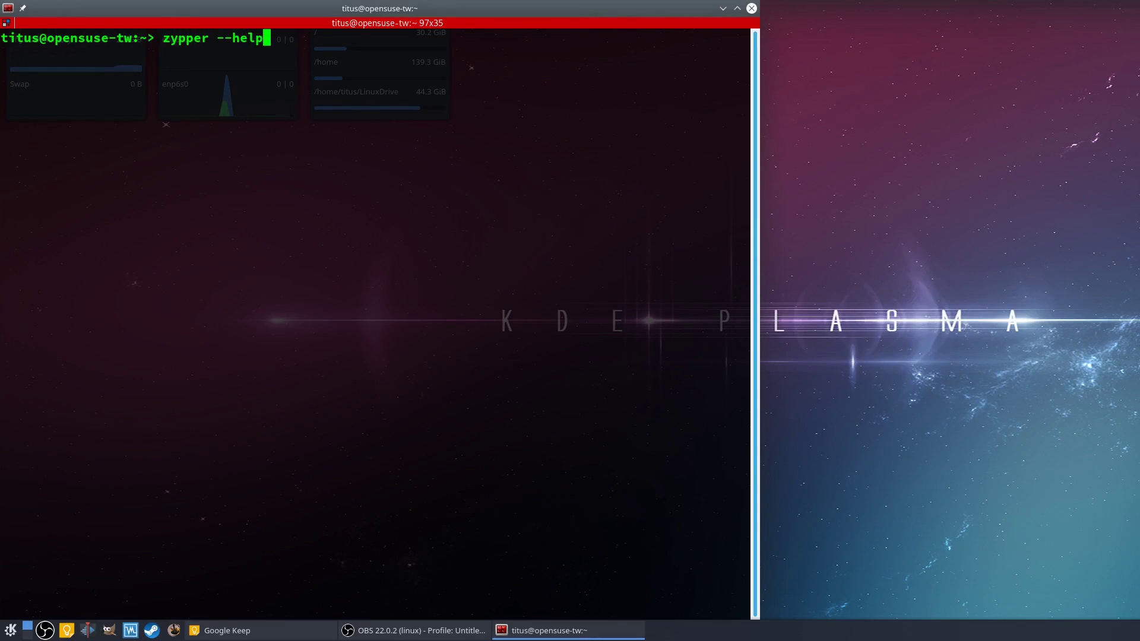
pyautogui.press('Return')
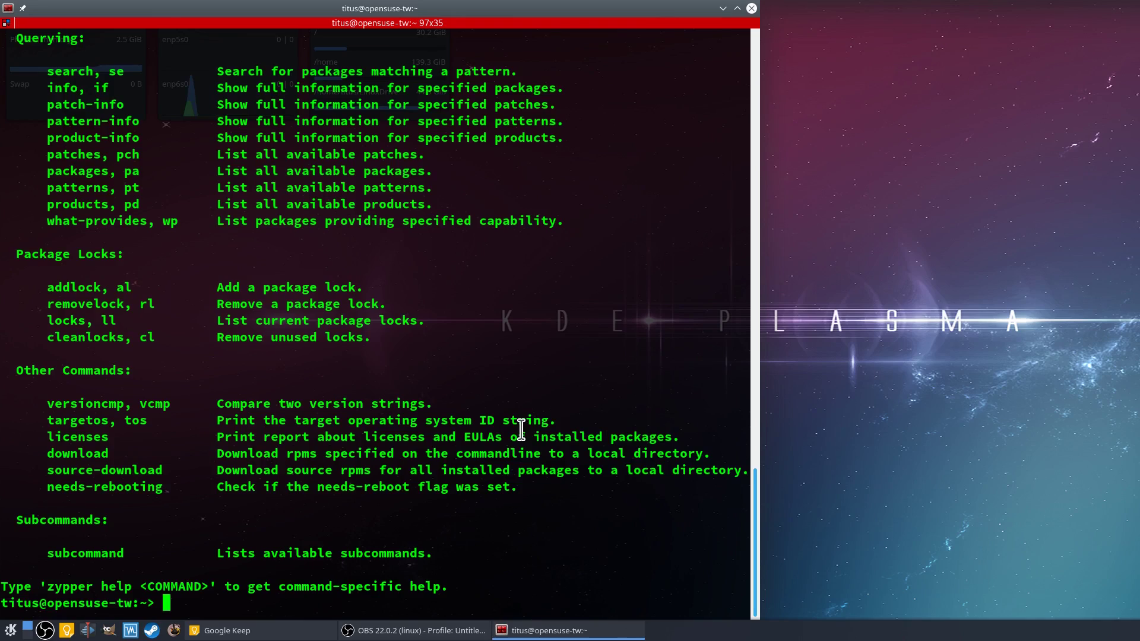
pyautogui.scroll(4, 521, 429)
pyautogui.scroll(7, 521, 429)
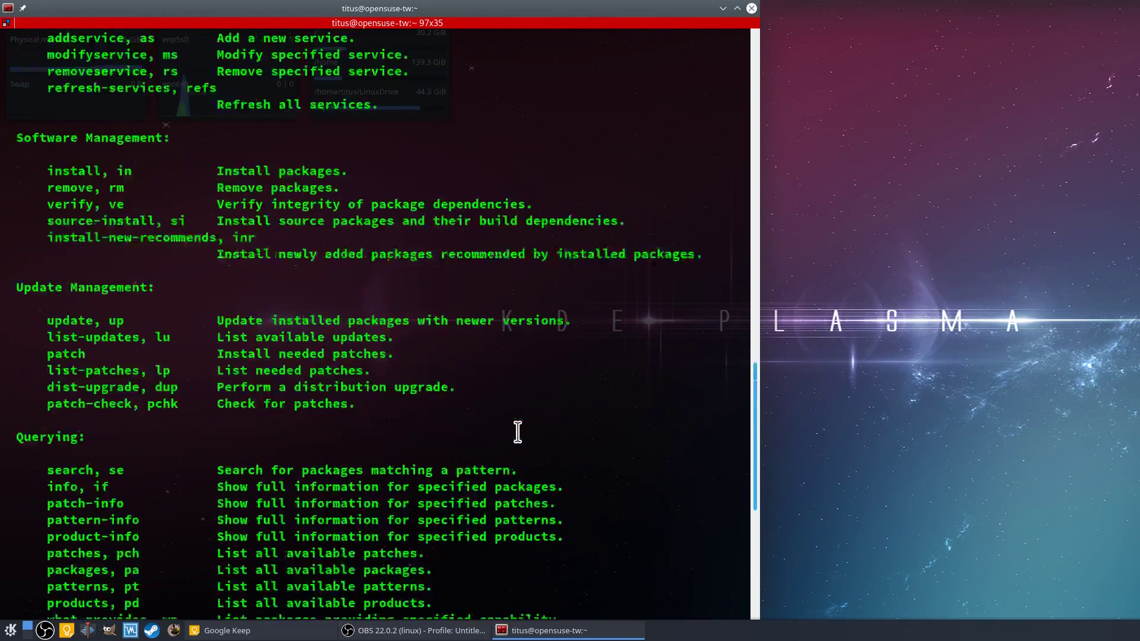
pyautogui.scroll(7, 517, 431)
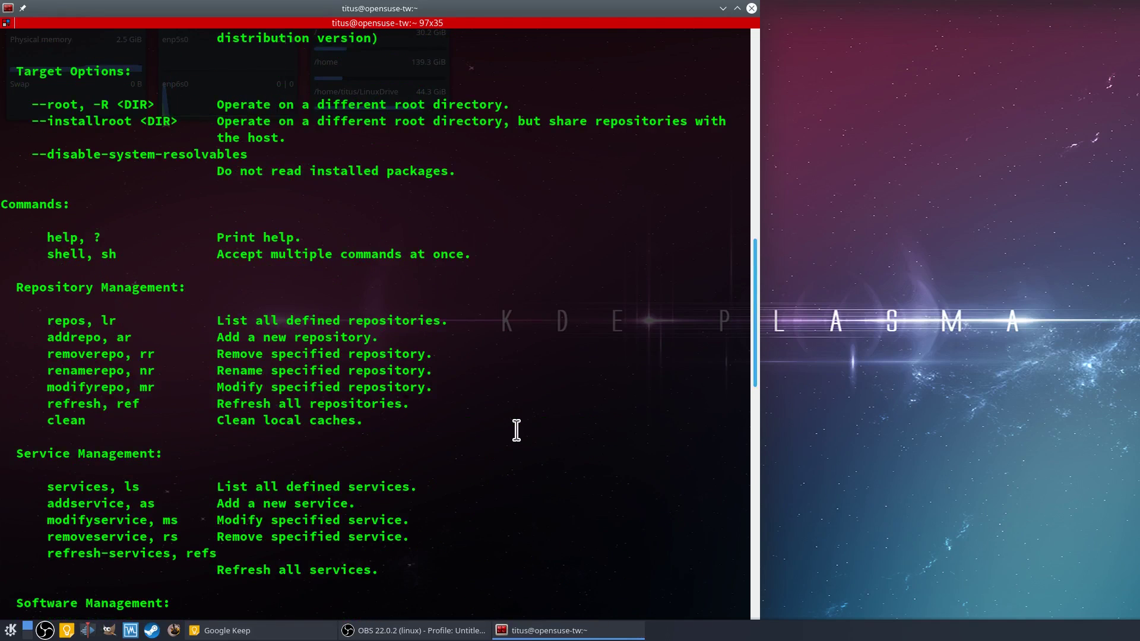
pyautogui.scroll(-3, 517, 430)
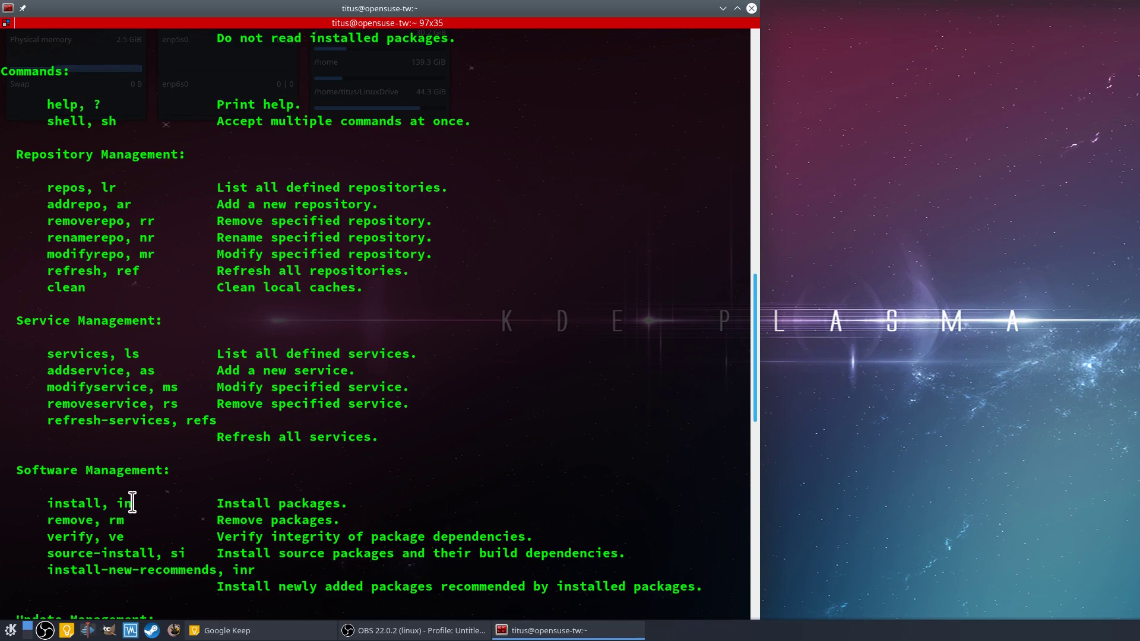
pyautogui.scroll(-3, 127, 502)
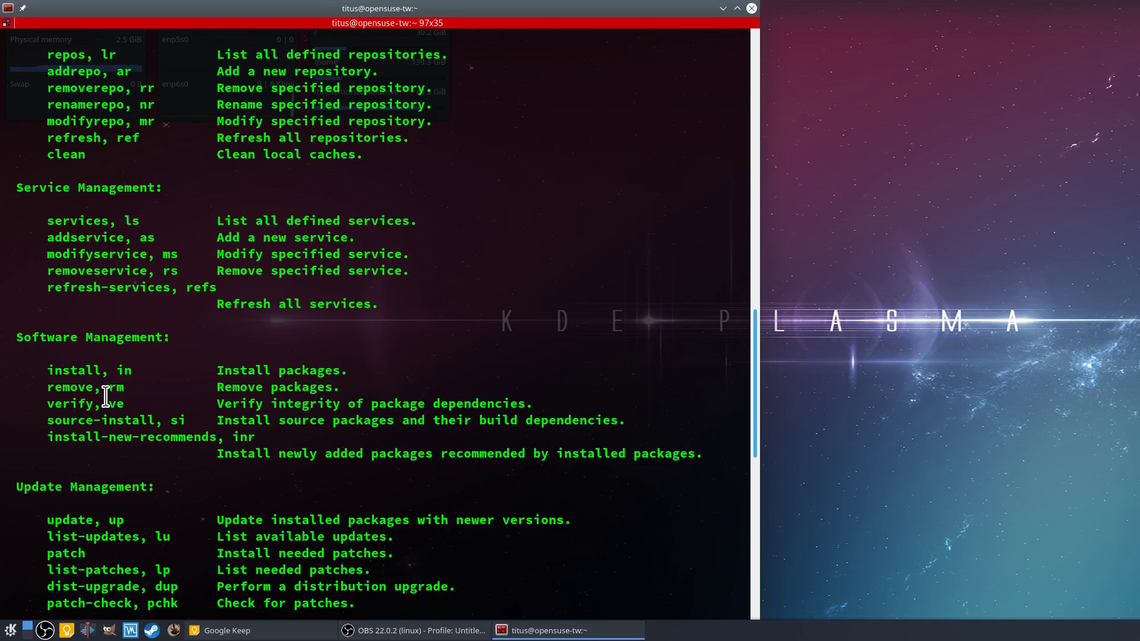
pyautogui.scroll(-3, 107, 451)
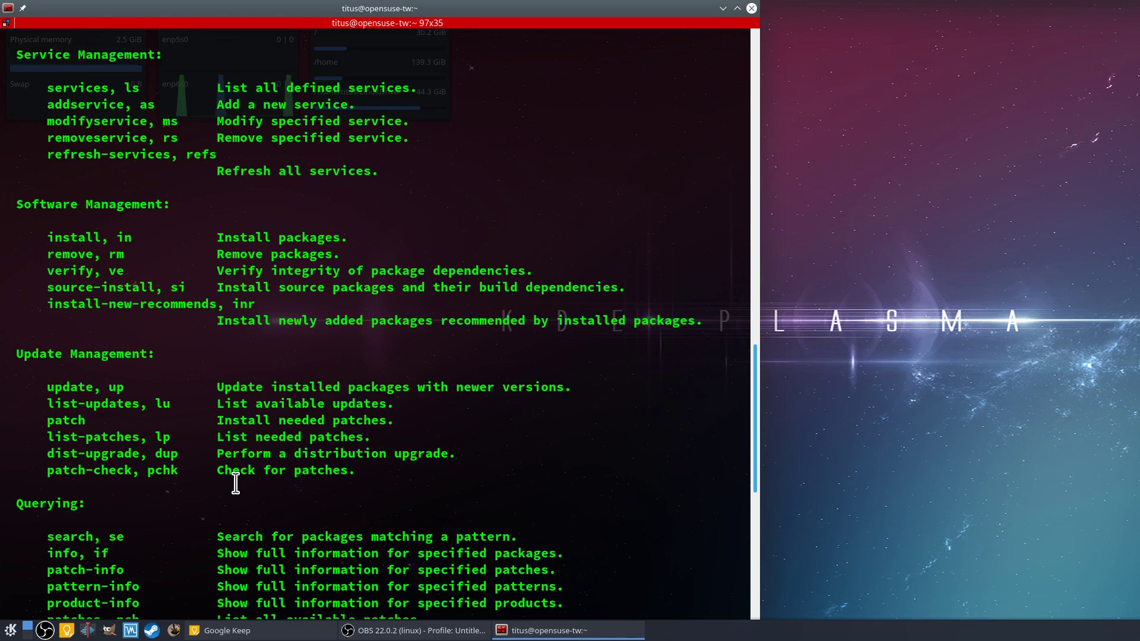
# - Scroll the zypper help output back down to the ready prompt
pyautogui.scroll(-4, 233, 481)
pyautogui.scroll(-5, 232, 481)
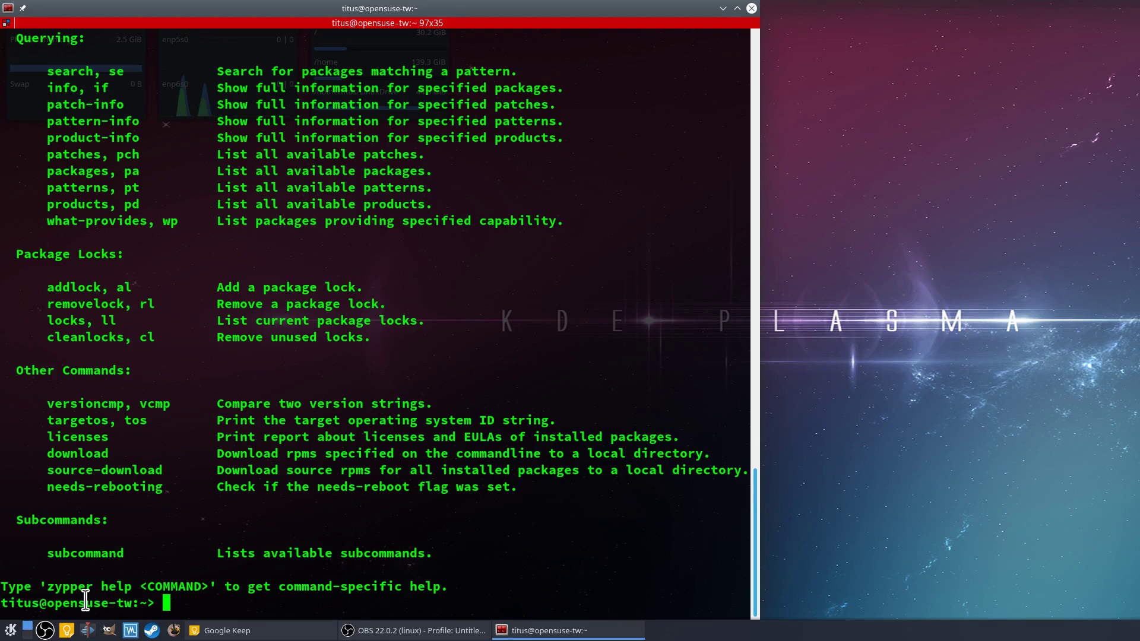
# - Launch YaST as root from the application launcher and open Software Repositories
pyautogui.click(9, 633)
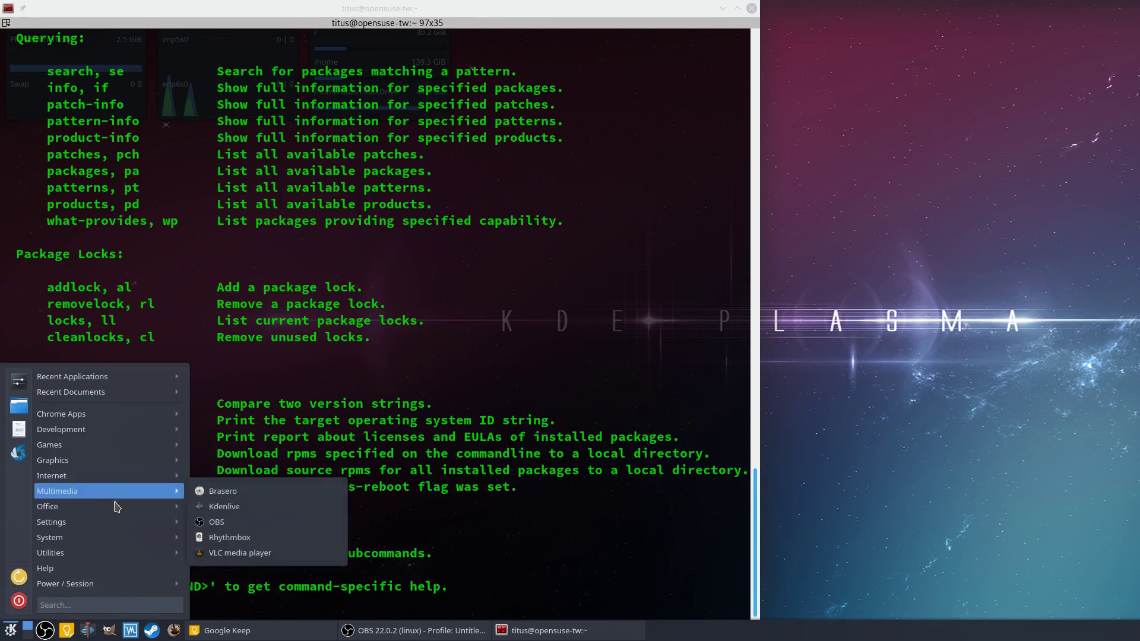
pyautogui.moveTo(117, 525)
pyautogui.click(235, 569)
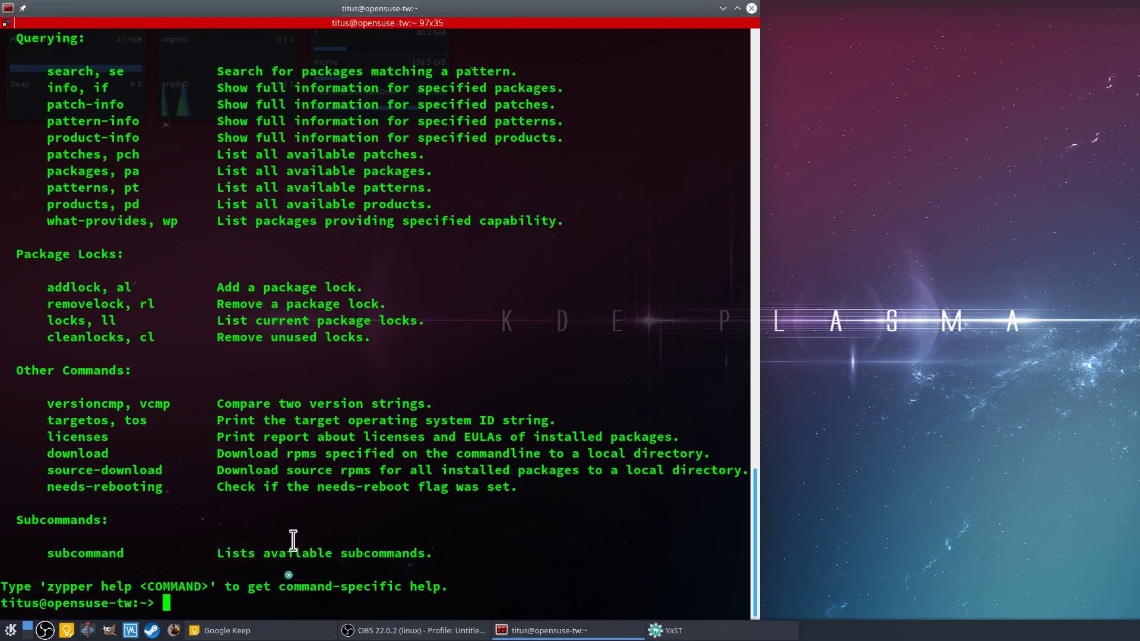
pyautogui.write('*****')
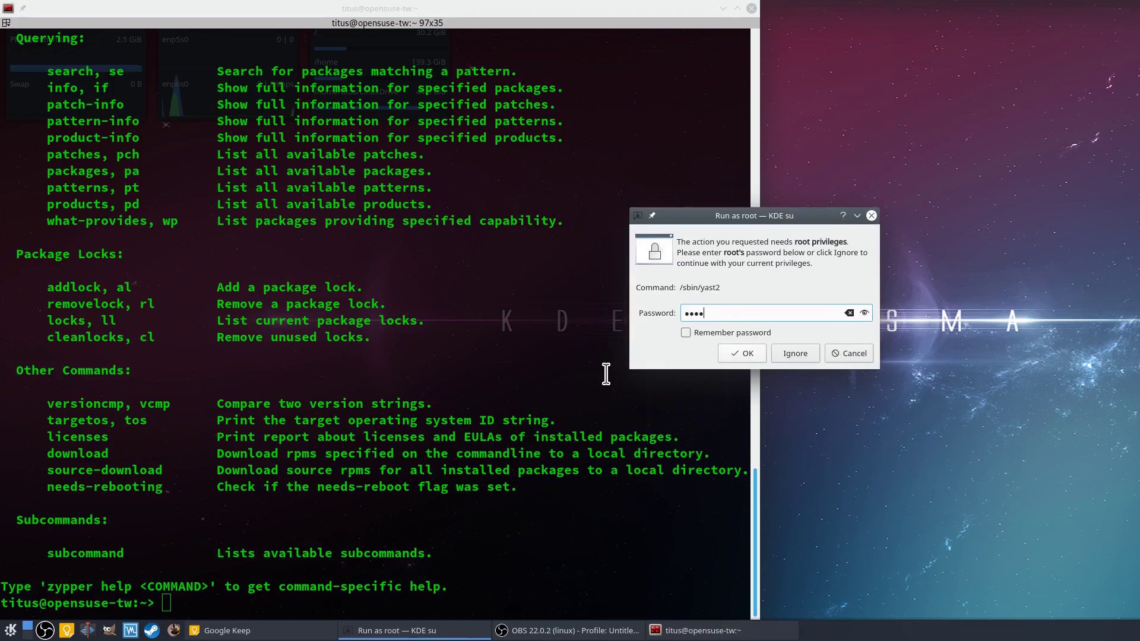
pyautogui.press('Return')
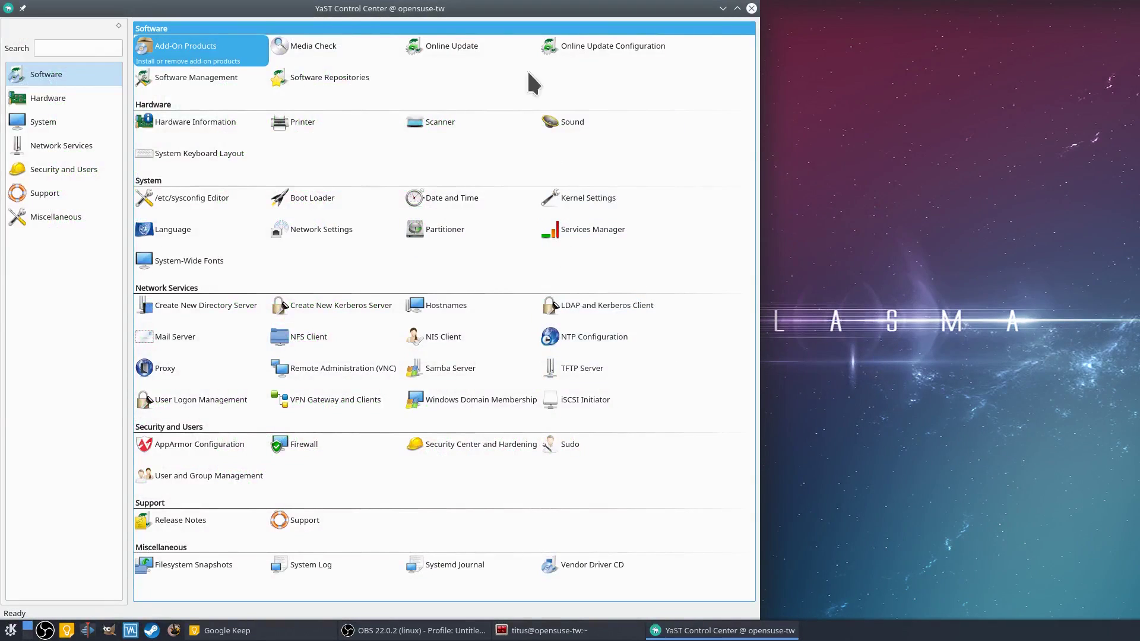
pyautogui.click(324, 90)
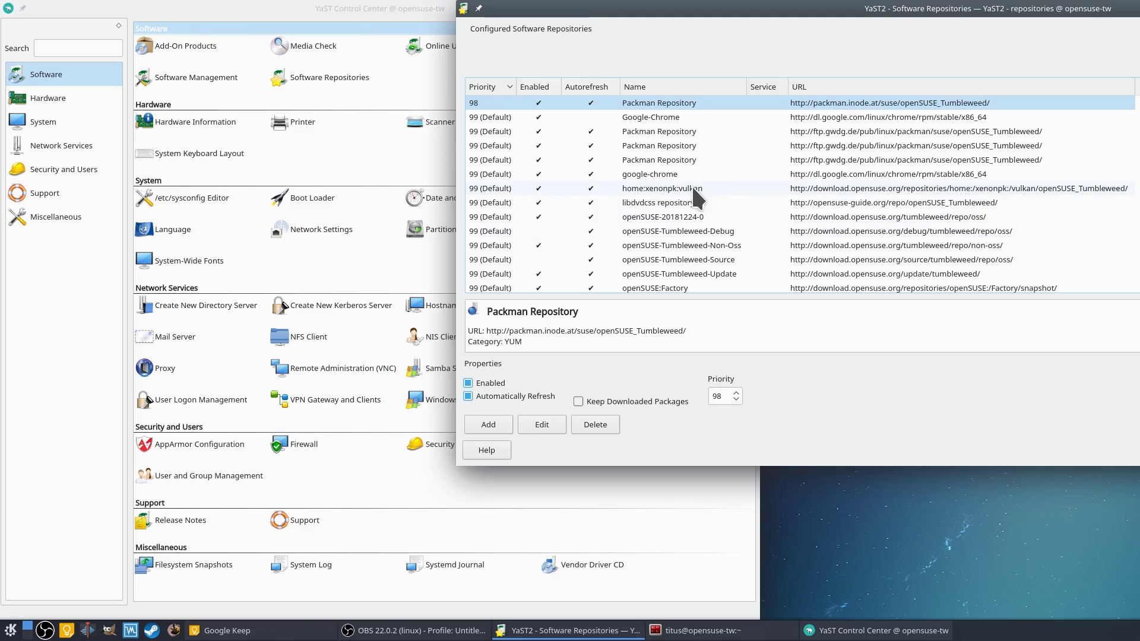
pyautogui.scroll(-2, 672, 220)
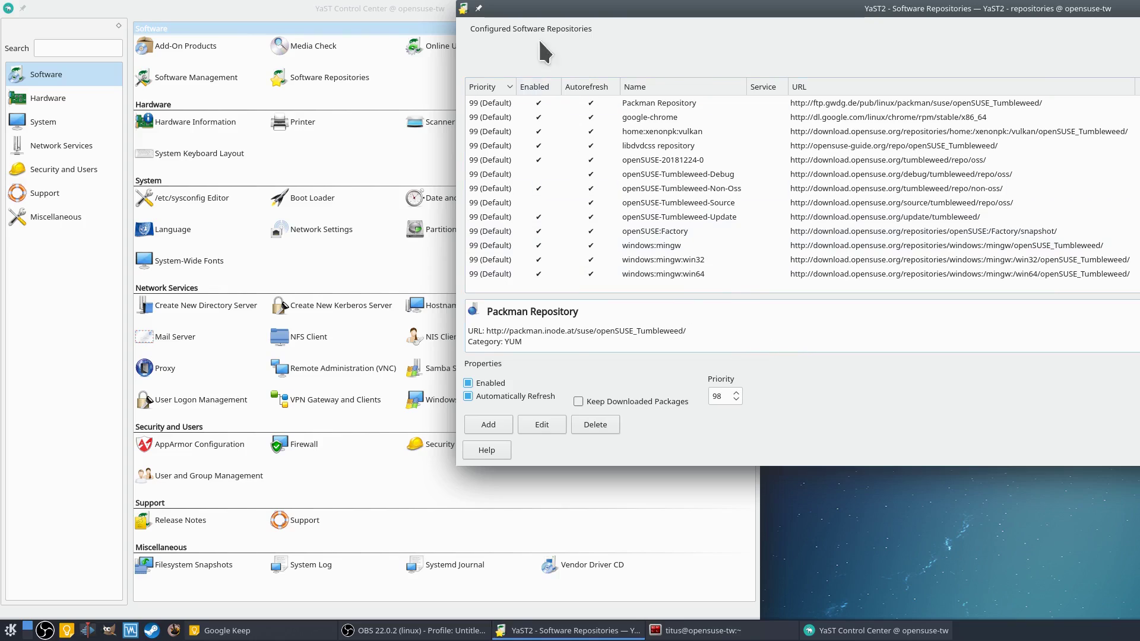
pyautogui.click(490, 424)
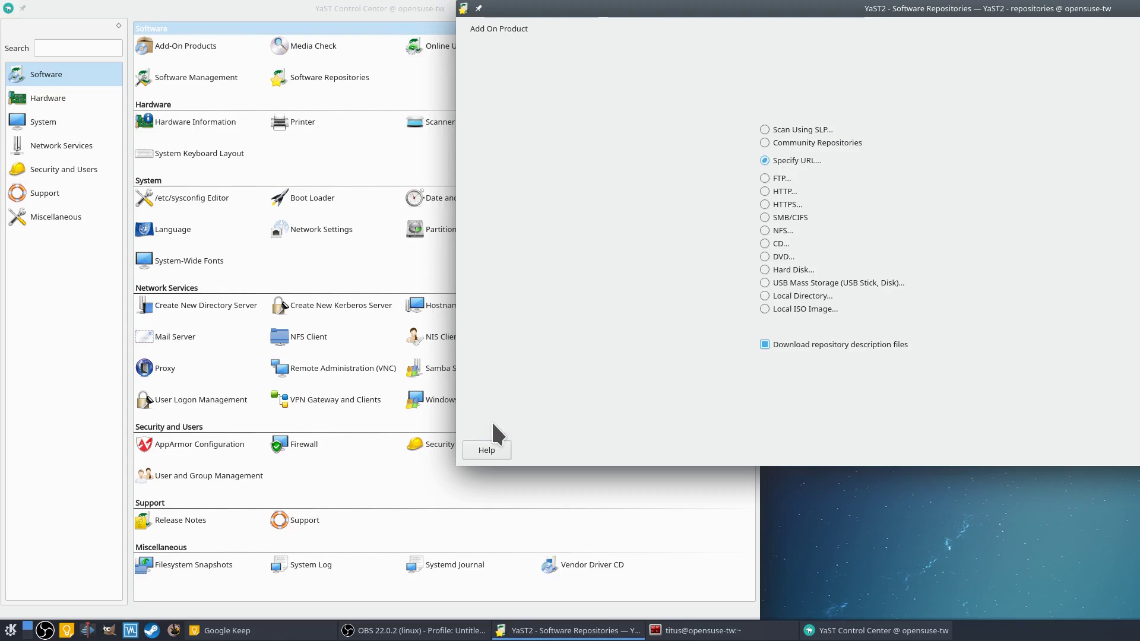
pyautogui.click(766, 143)
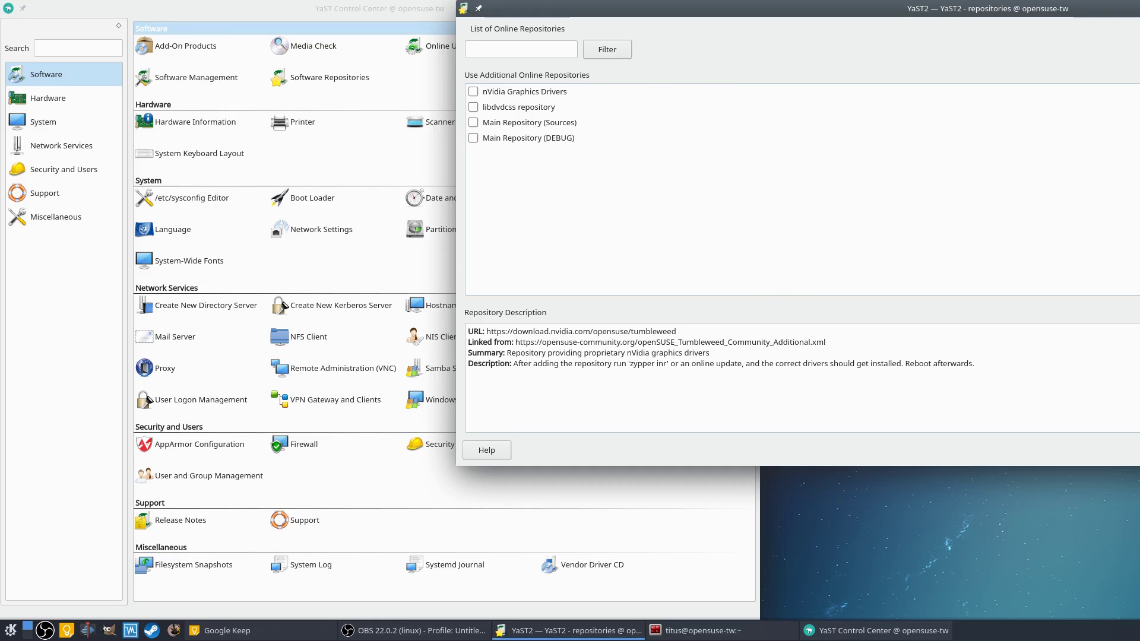
pyautogui.hotkey('alt', 'b')
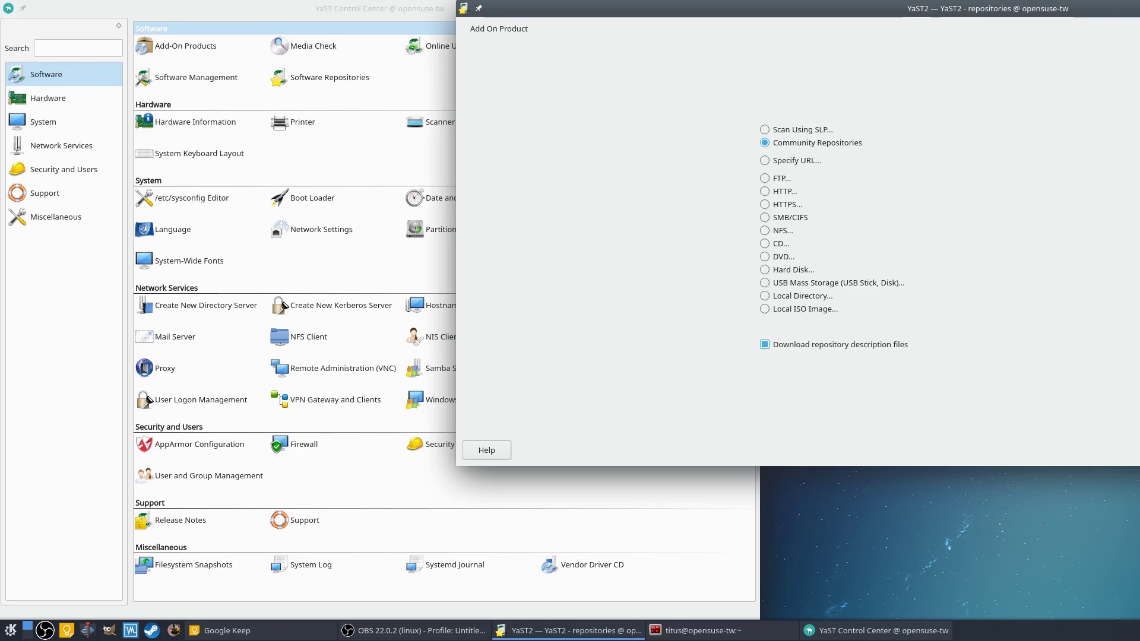
pyautogui.hotkey('alt', 'b')
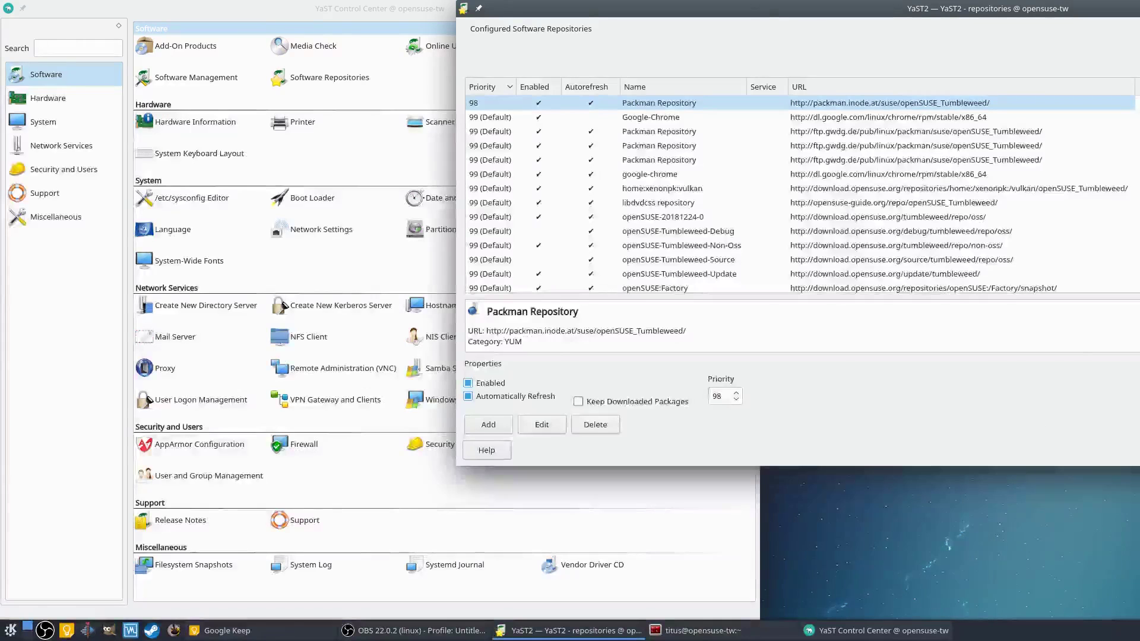
# - Close Software Repositories and open Software Management from the YaST Control Center
pyautogui.hotkey('alt', 'c')
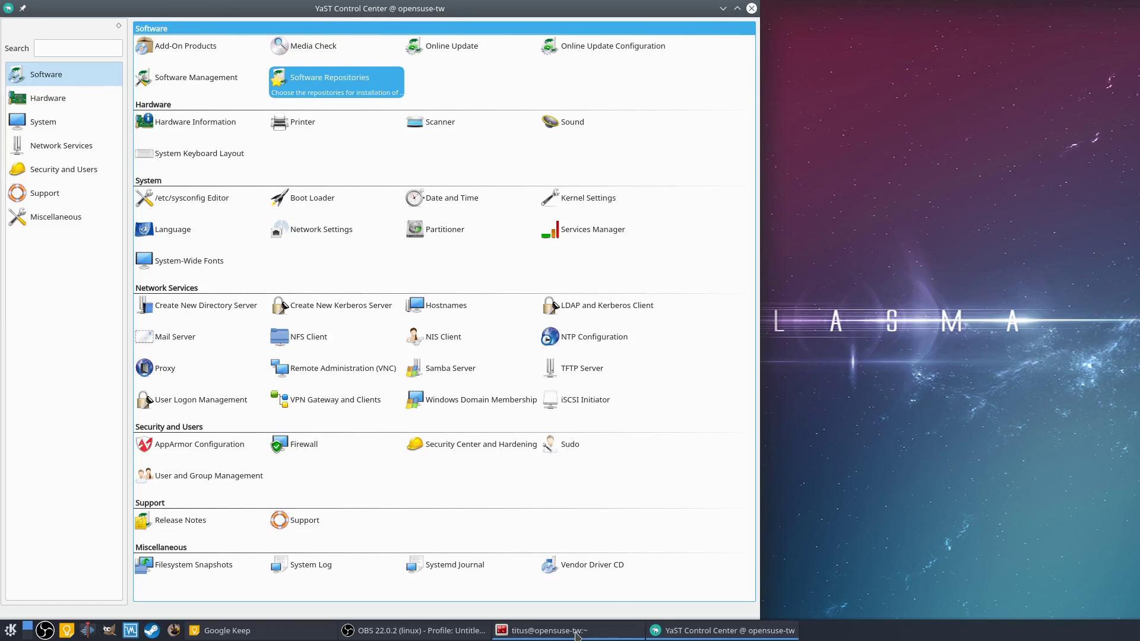
pyautogui.moveTo(577, 635)
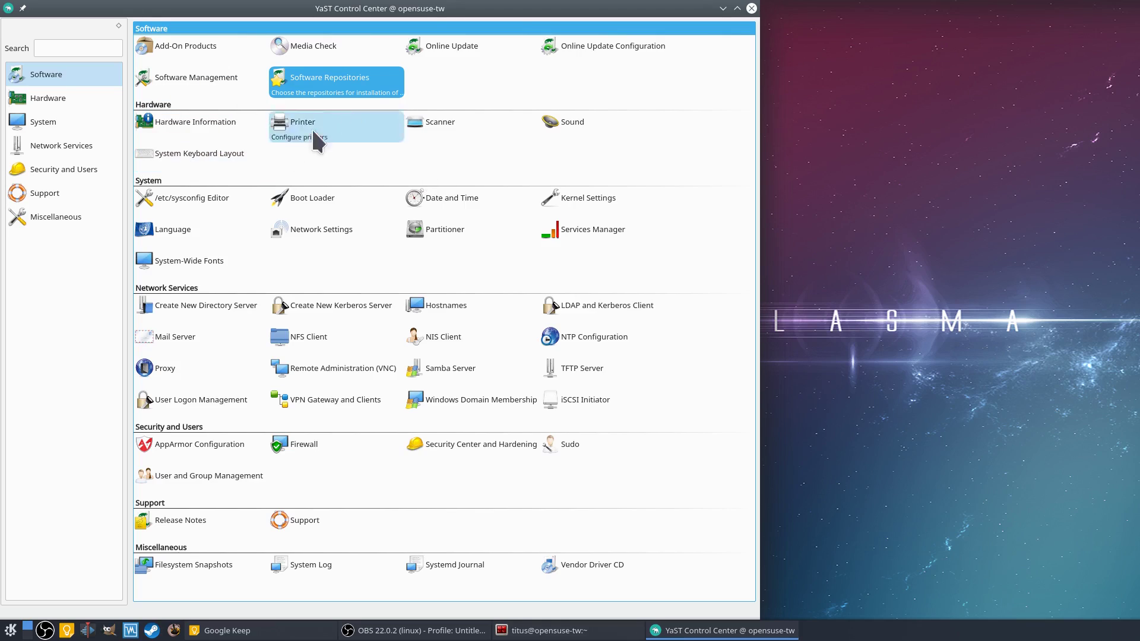
pyautogui.click(182, 84)
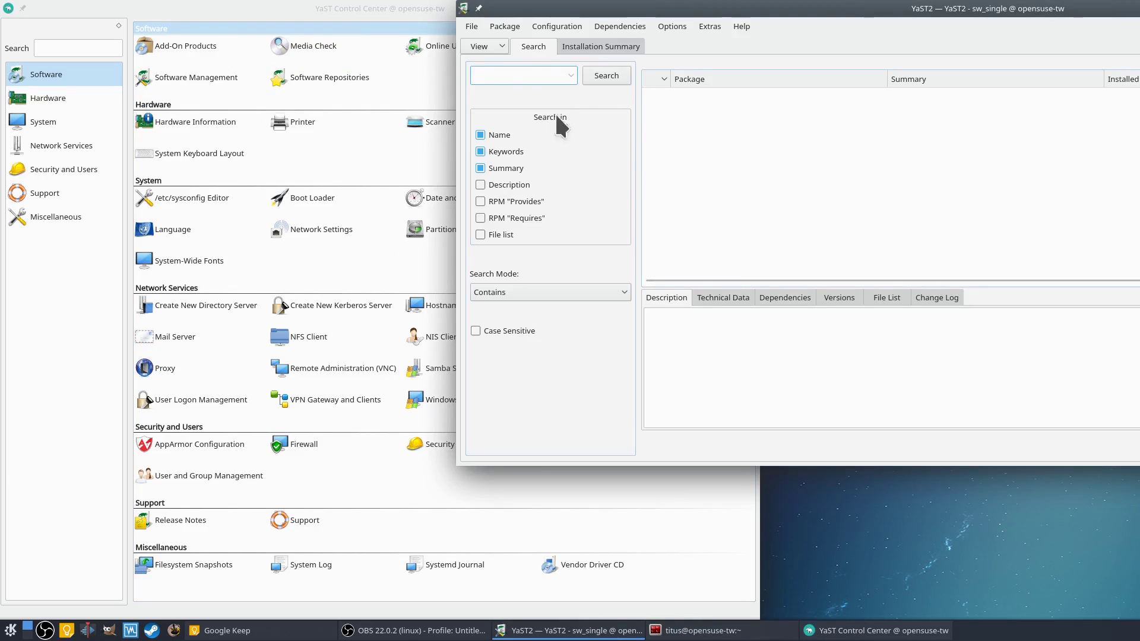
# - Search Software Management for kdenlive and read through its Technical Data
pyautogui.click(519, 76)
pyautogui.write('kdenlive')
pyautogui.press('Return')
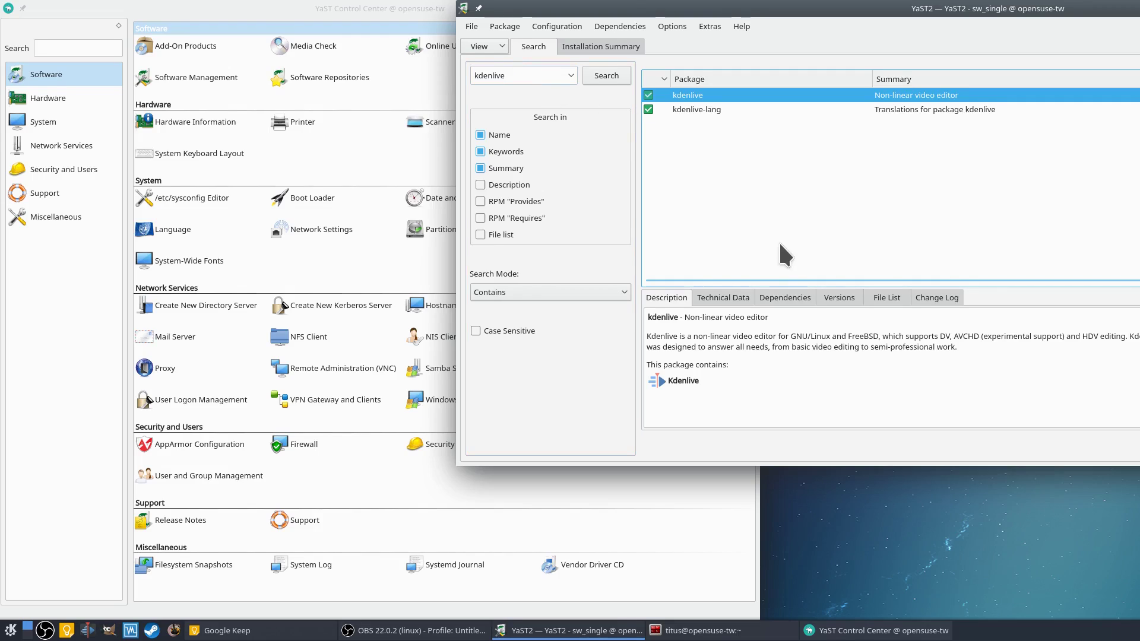
pyautogui.click(729, 299)
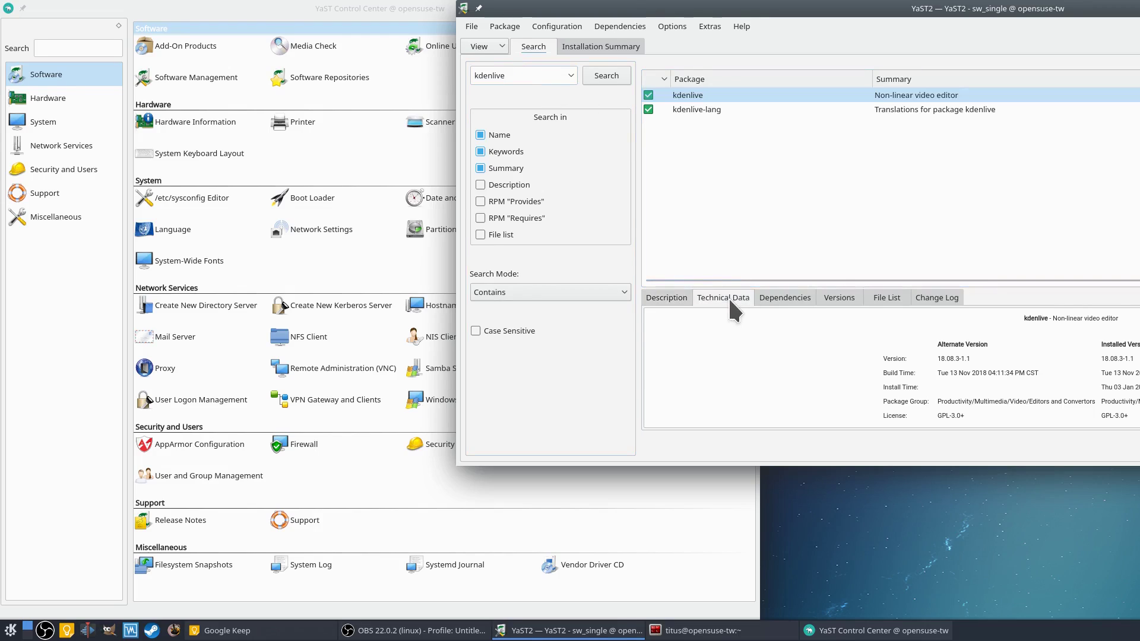
pyautogui.scroll(-1, 1024, 394)
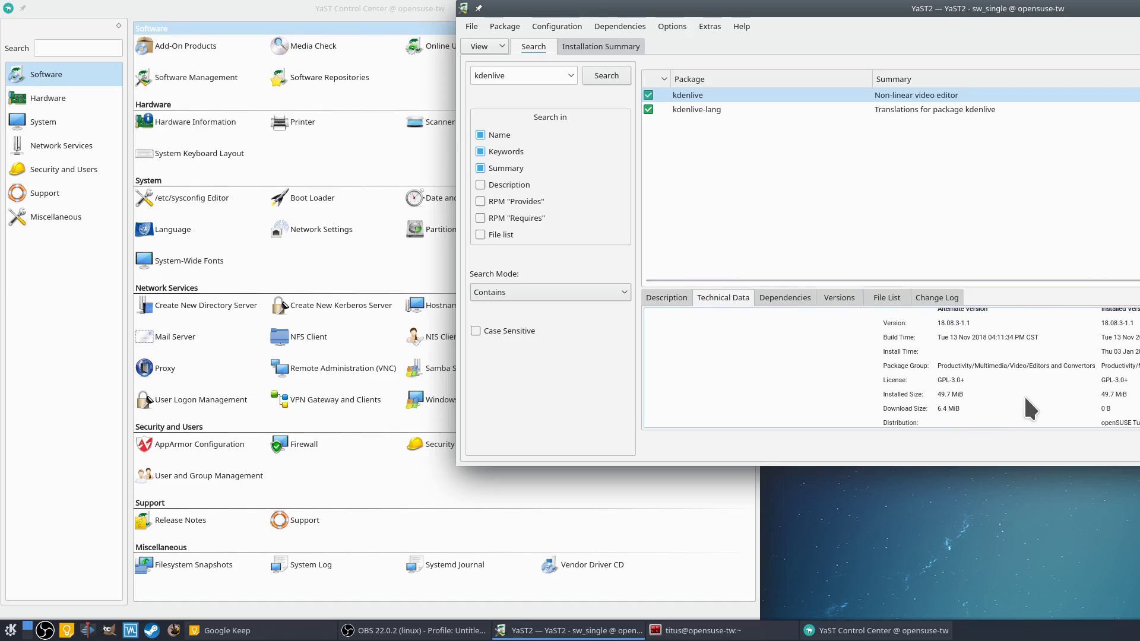
pyautogui.scroll(-2, 1091, 378)
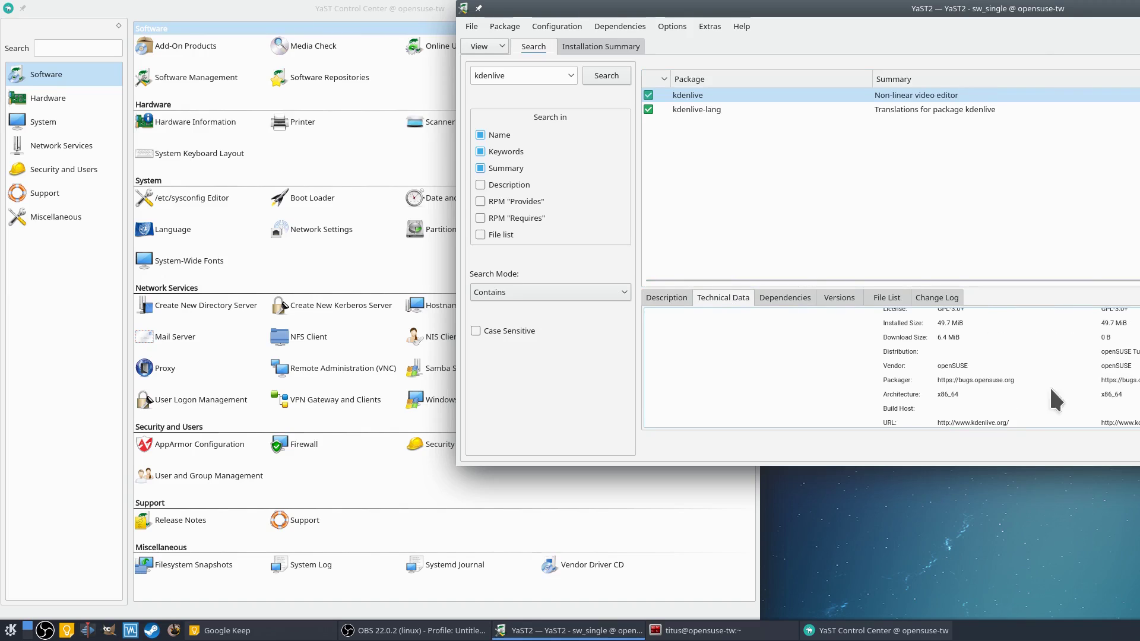
pyautogui.scroll(-1, 967, 380)
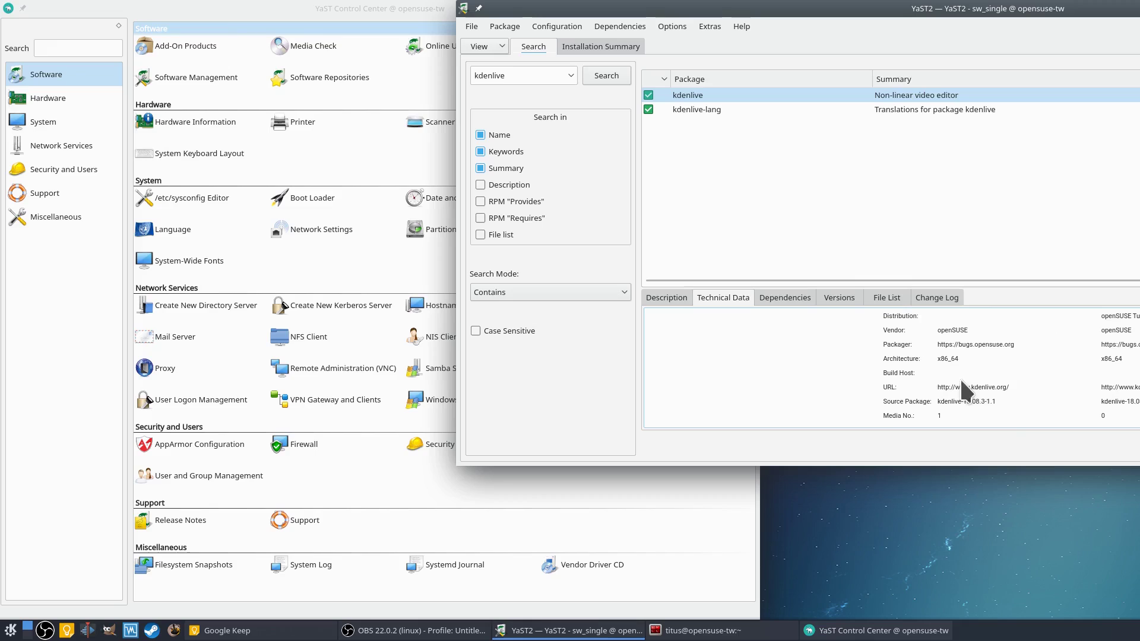
pyautogui.scroll(-1, 972, 390)
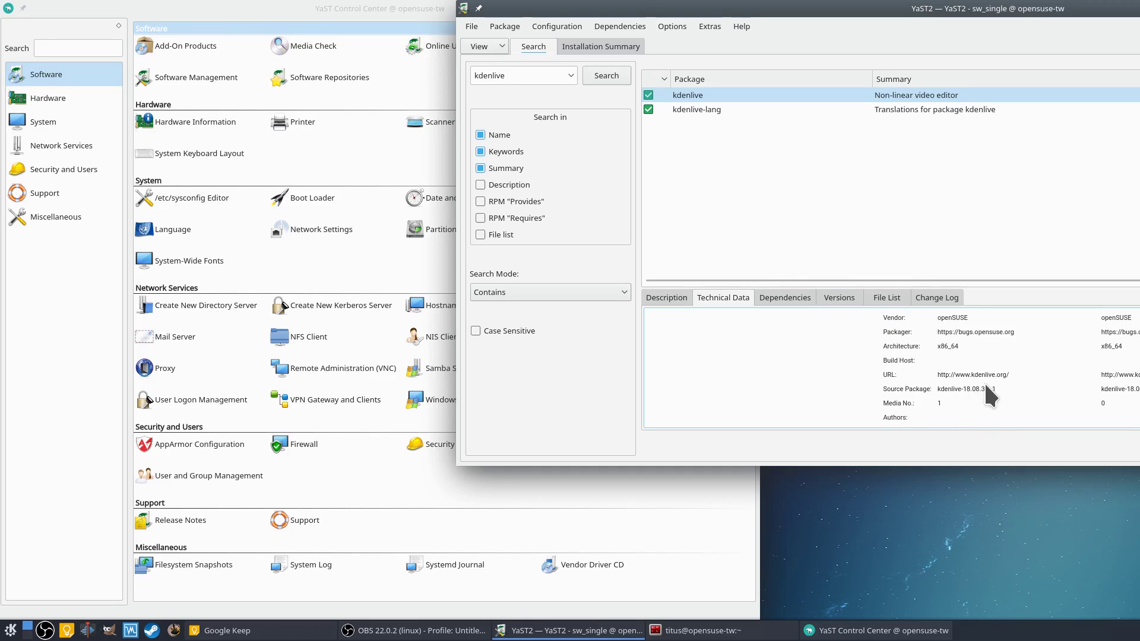
pyautogui.scroll(2, 984, 381)
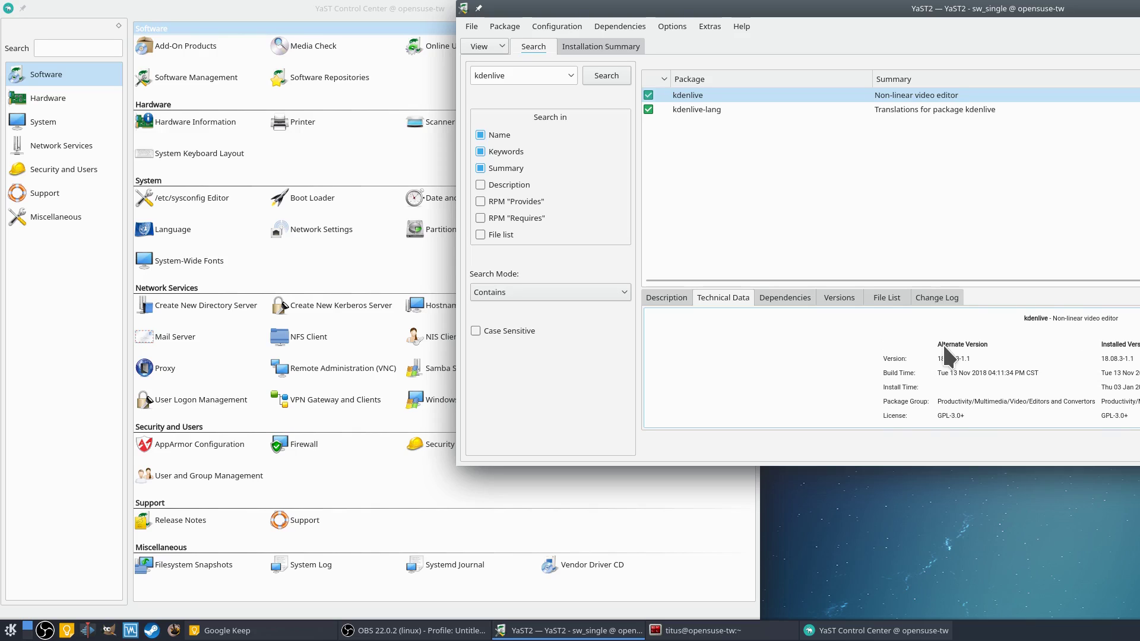
# - Review kdenlive's Dependencies, Versions, File List and Change Log, returning to Description
pyautogui.click(786, 299)
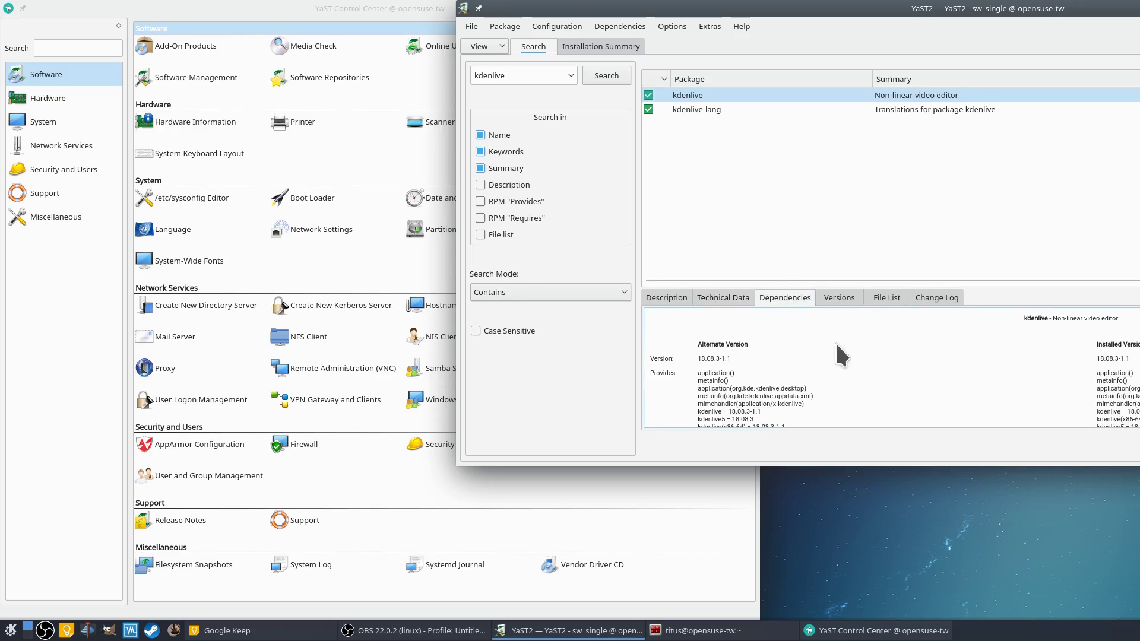
pyautogui.scroll(-10, 797, 357)
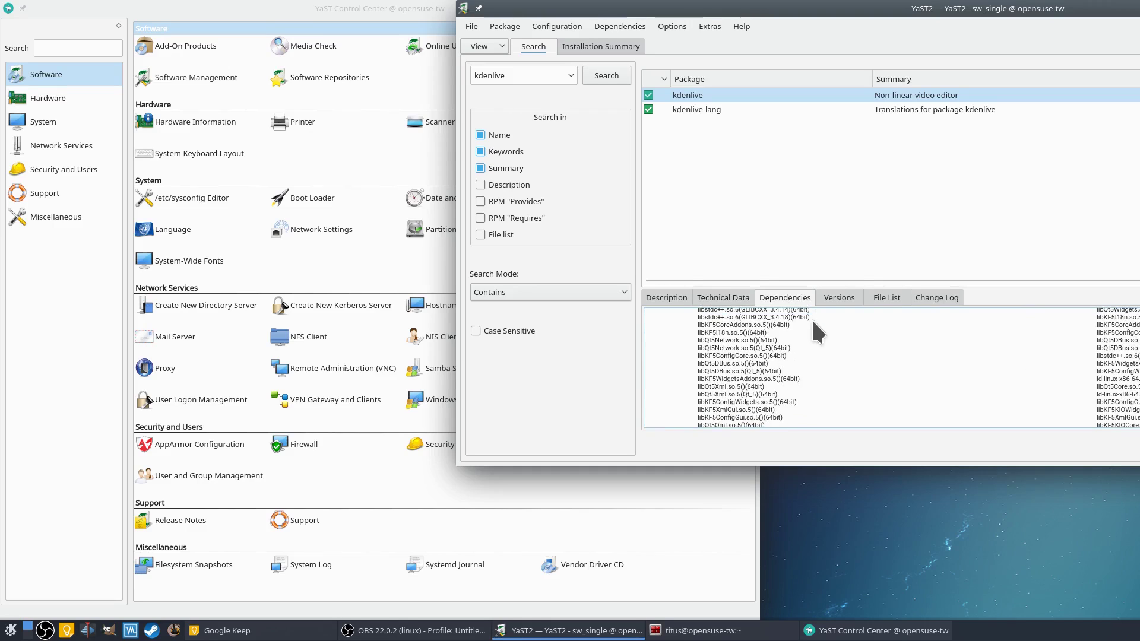
pyautogui.click(849, 306)
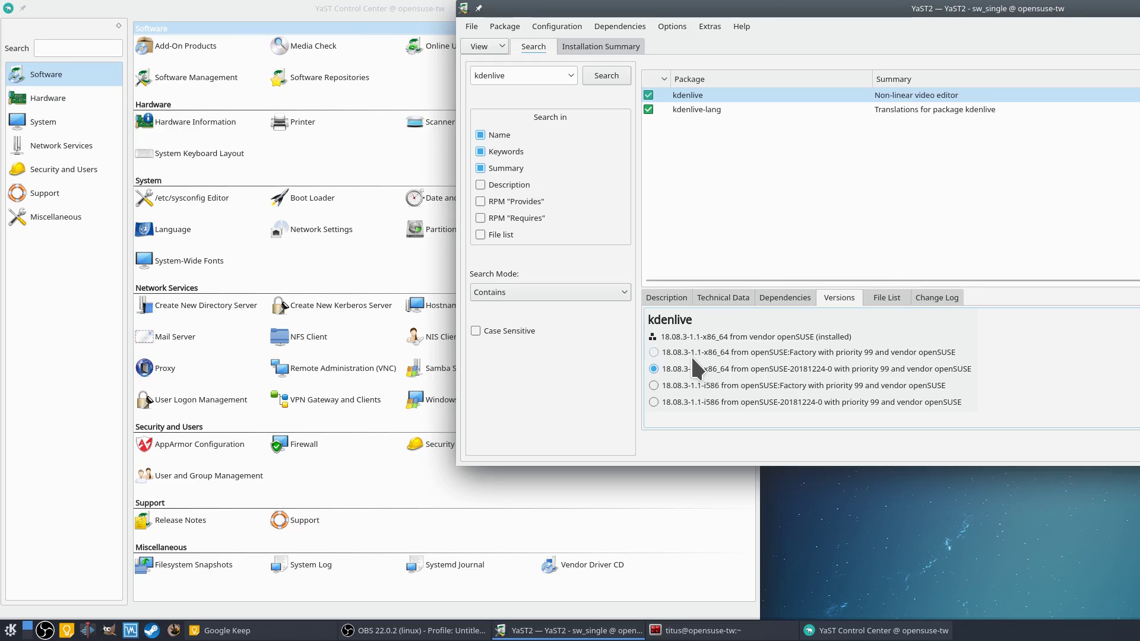
pyautogui.click(897, 295)
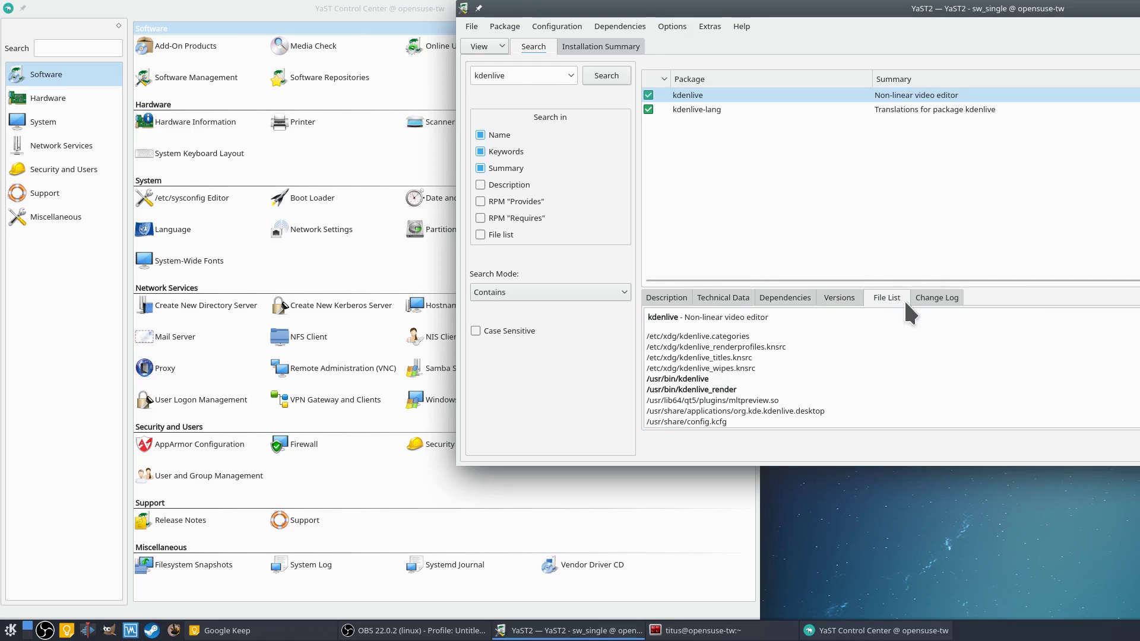
pyautogui.click(927, 297)
pyautogui.click(668, 299)
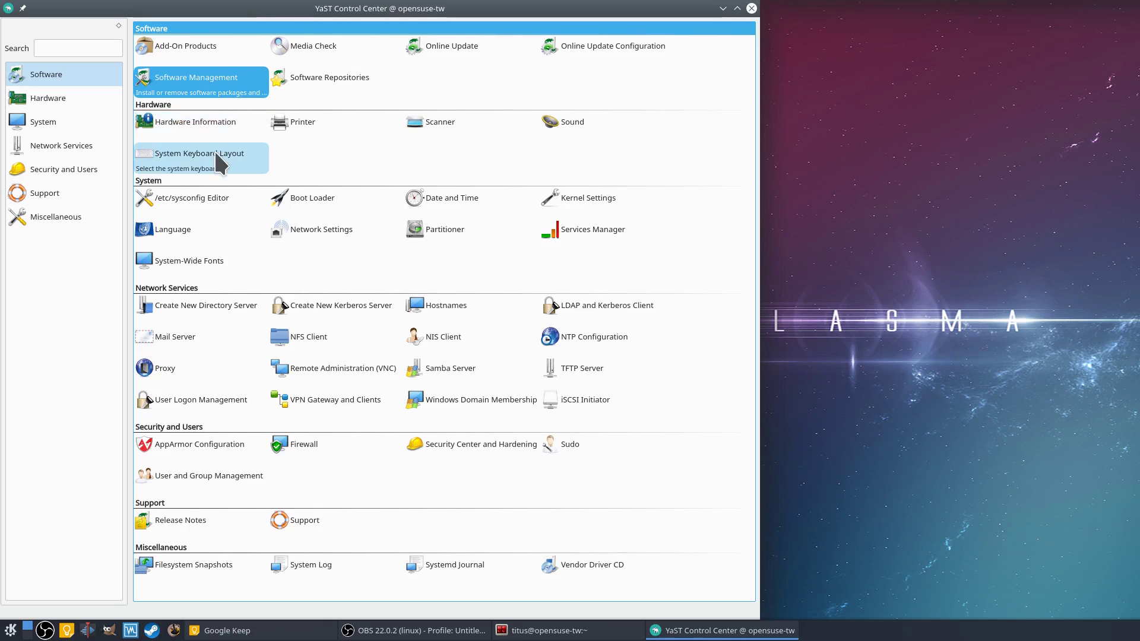
# - Close the YaST Control Center with Alt+F4
pyautogui.hotkey('alt', 'F4')
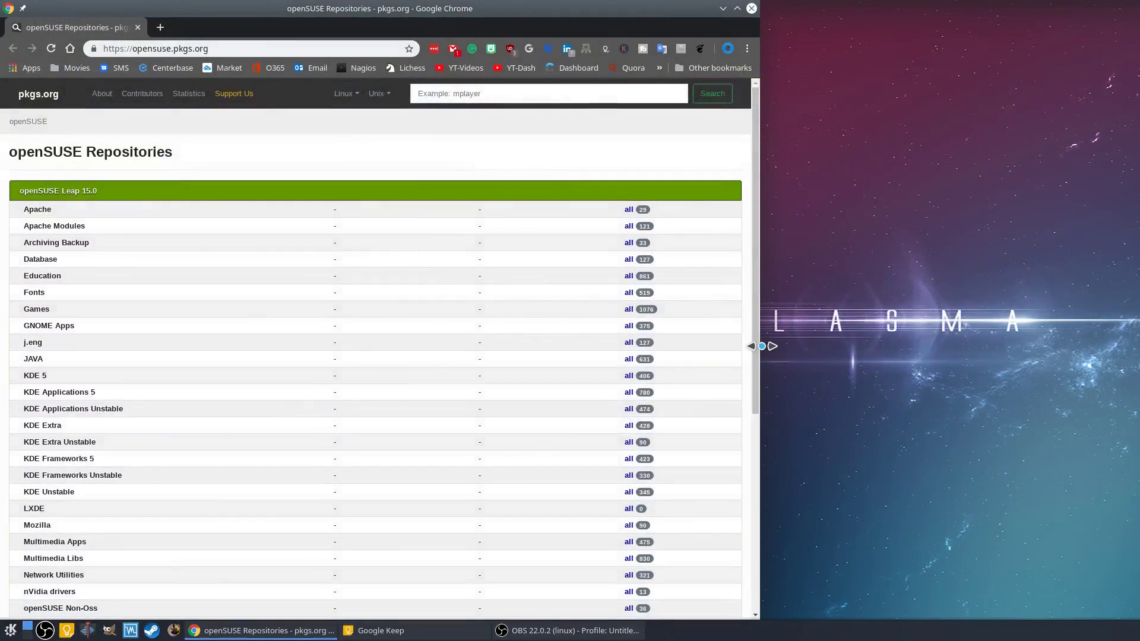
# - Maximize Chrome and set the pkgs.org search distribution to openSUSE Tumbleweed
pyautogui.moveTo(760, 345); pyautogui.dragTo(1132, 313)
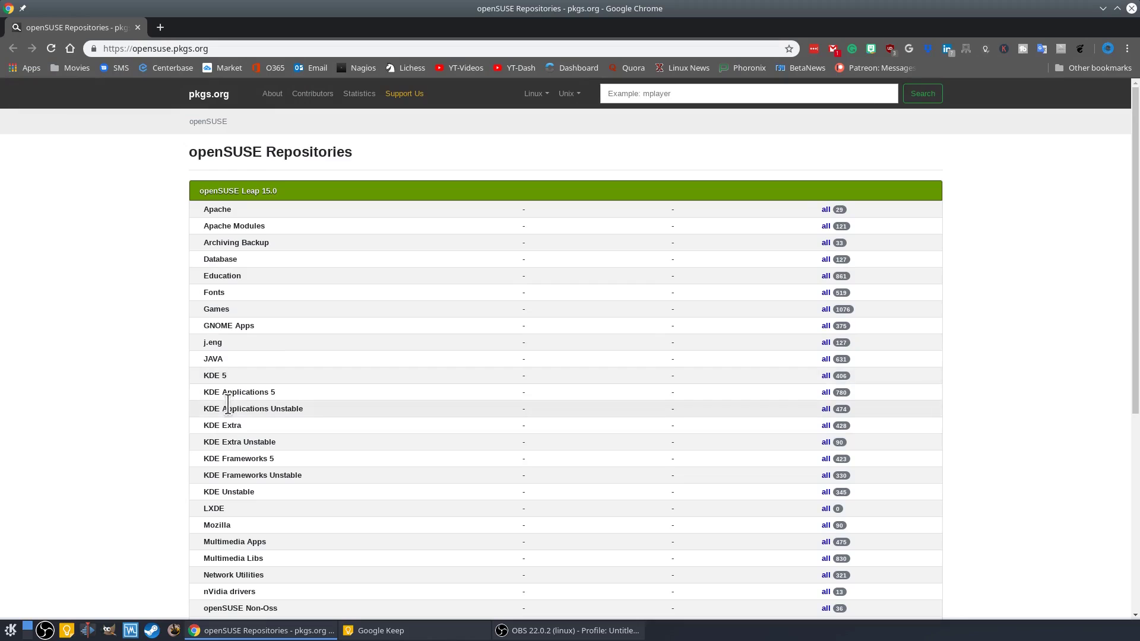
pyautogui.click(661, 95)
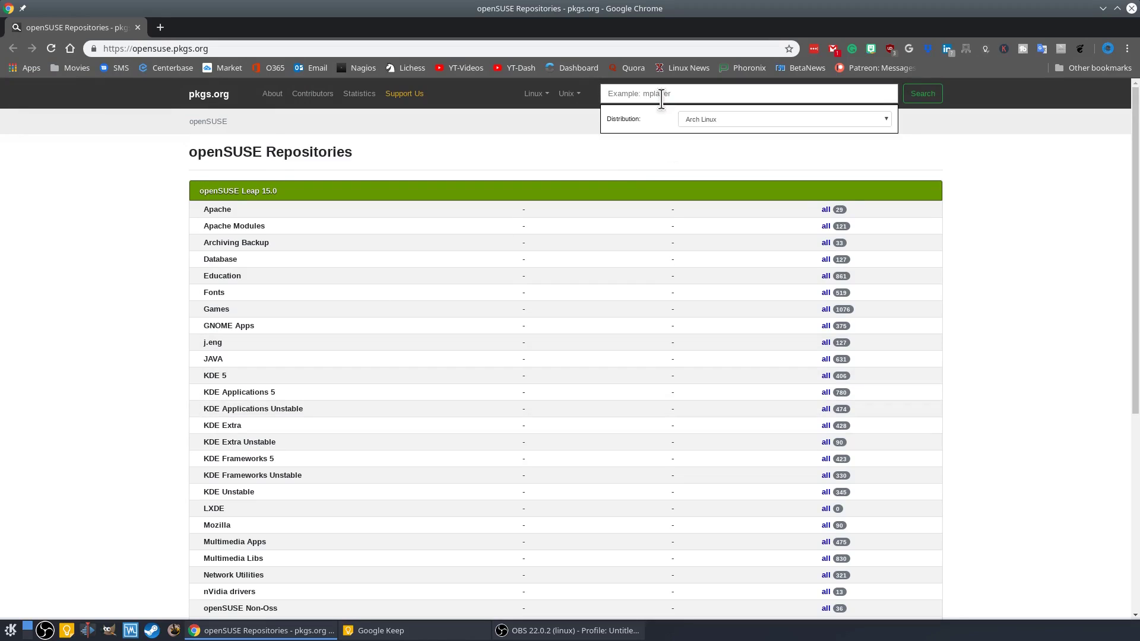
pyautogui.click(725, 119)
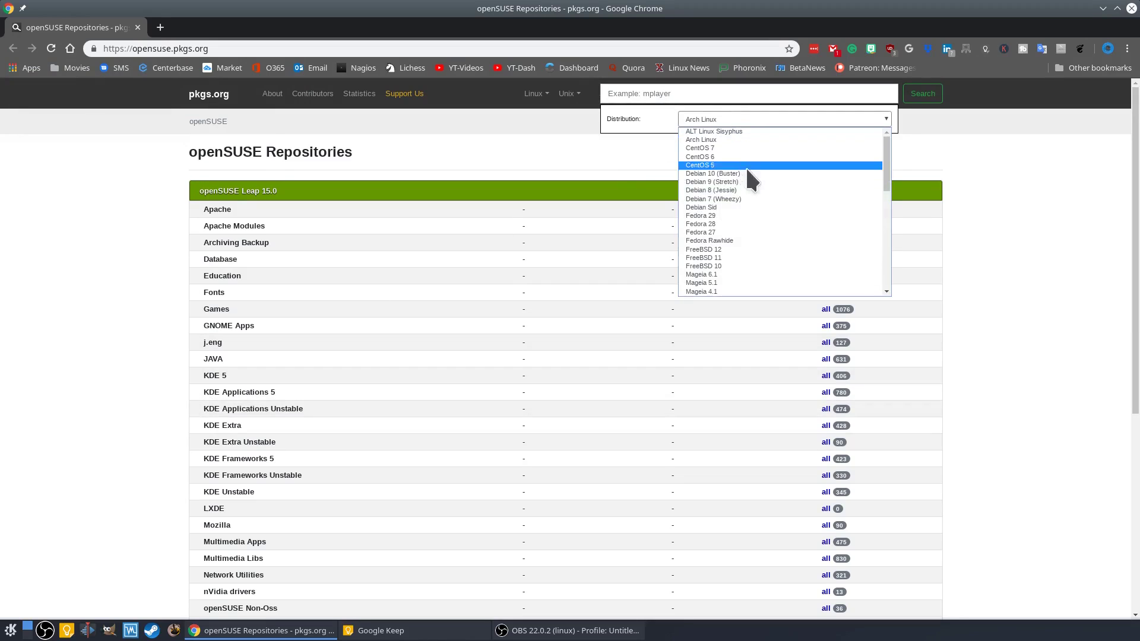
pyautogui.scroll(-8, 736, 219)
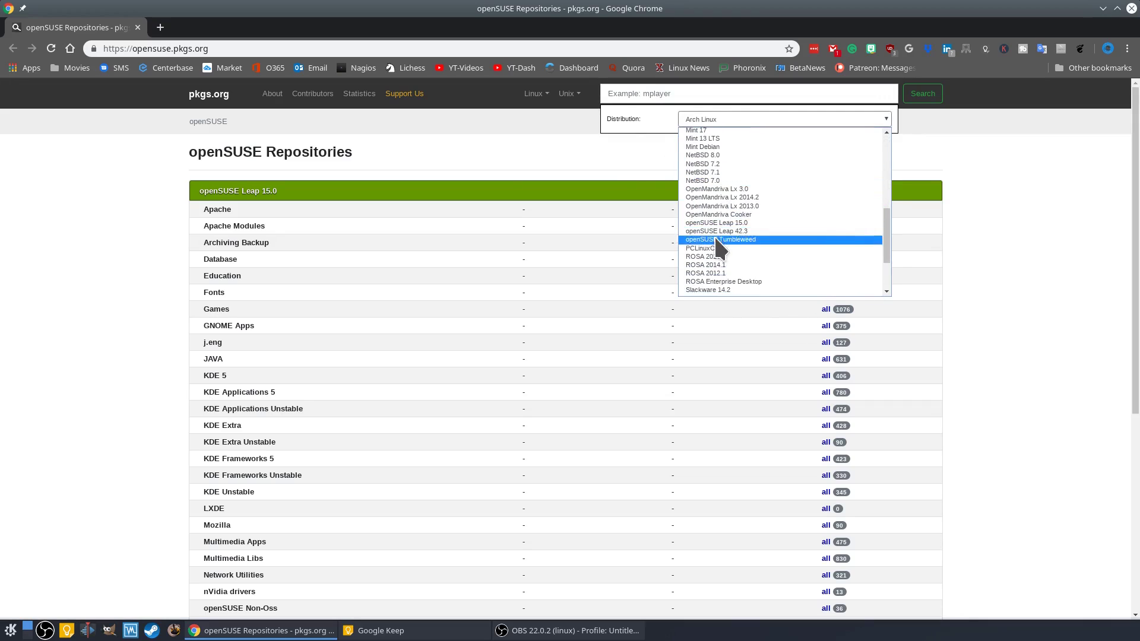
pyautogui.click(729, 236)
pyautogui.click(668, 94)
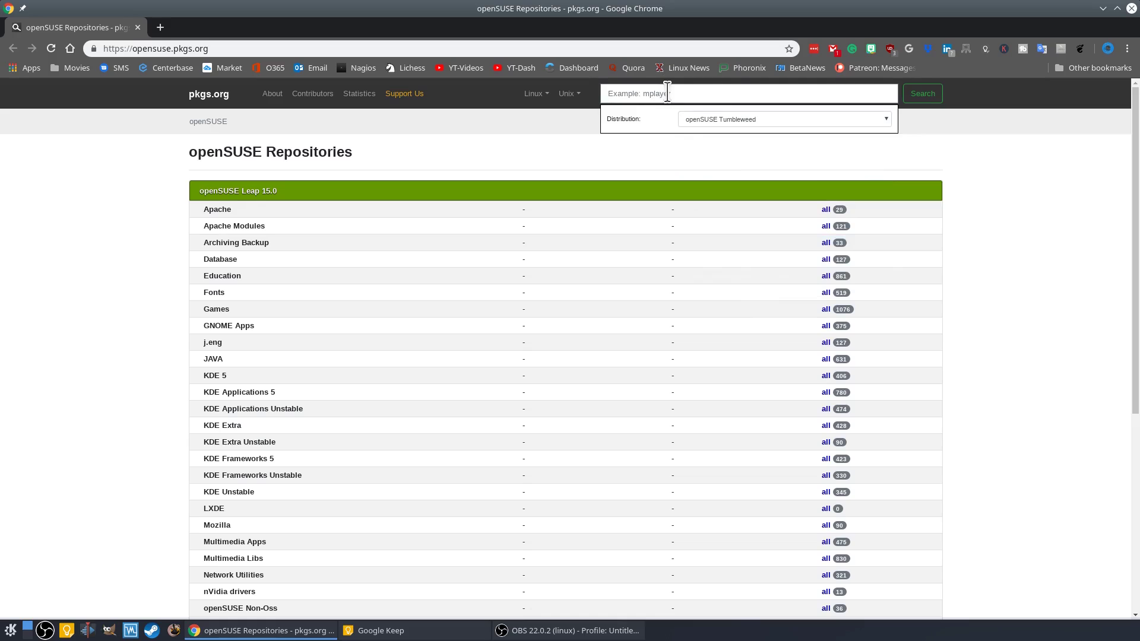
# - Search pkgs.org for kdenlive and open the Tumbleweed kdenlive-18.12.0-3.2.x86_64.rpm package page
pyautogui.write('kdenlive')
pyautogui.click(618, 119)
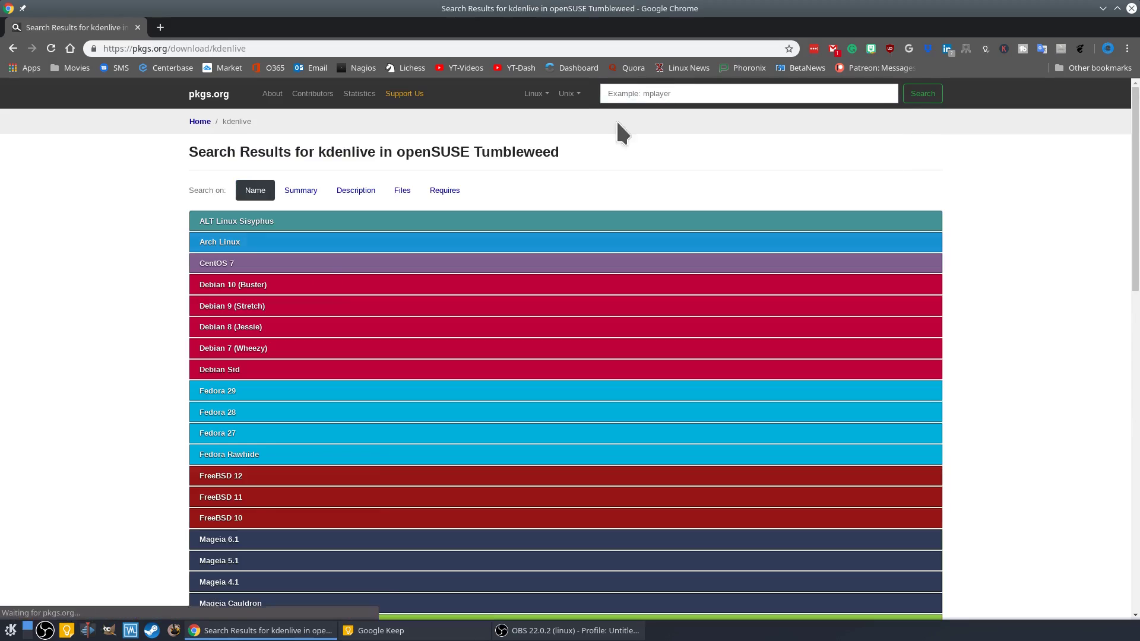
pyautogui.scroll(-1, 141, 484)
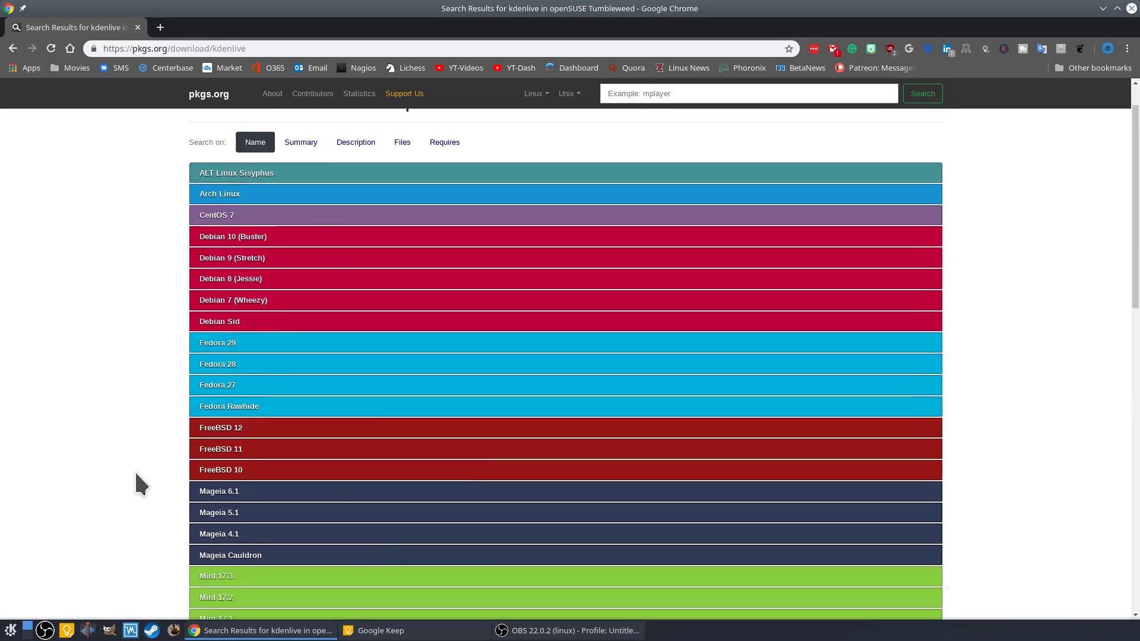
pyautogui.scroll(-5, 141, 484)
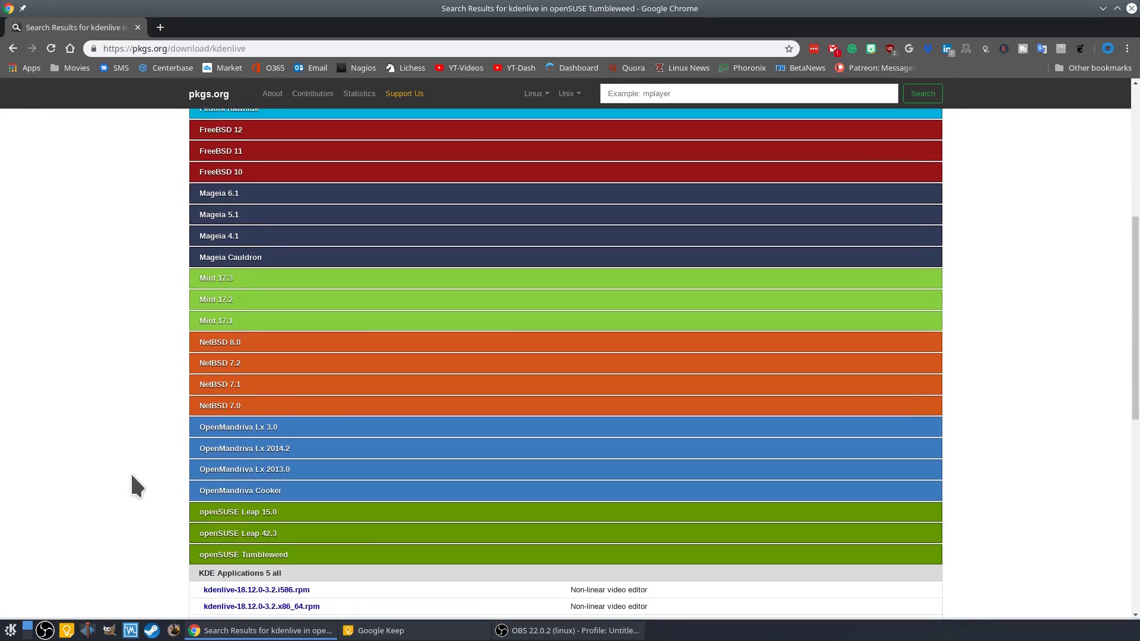
pyautogui.scroll(-3, 127, 483)
pyautogui.scroll(-1, 175, 493)
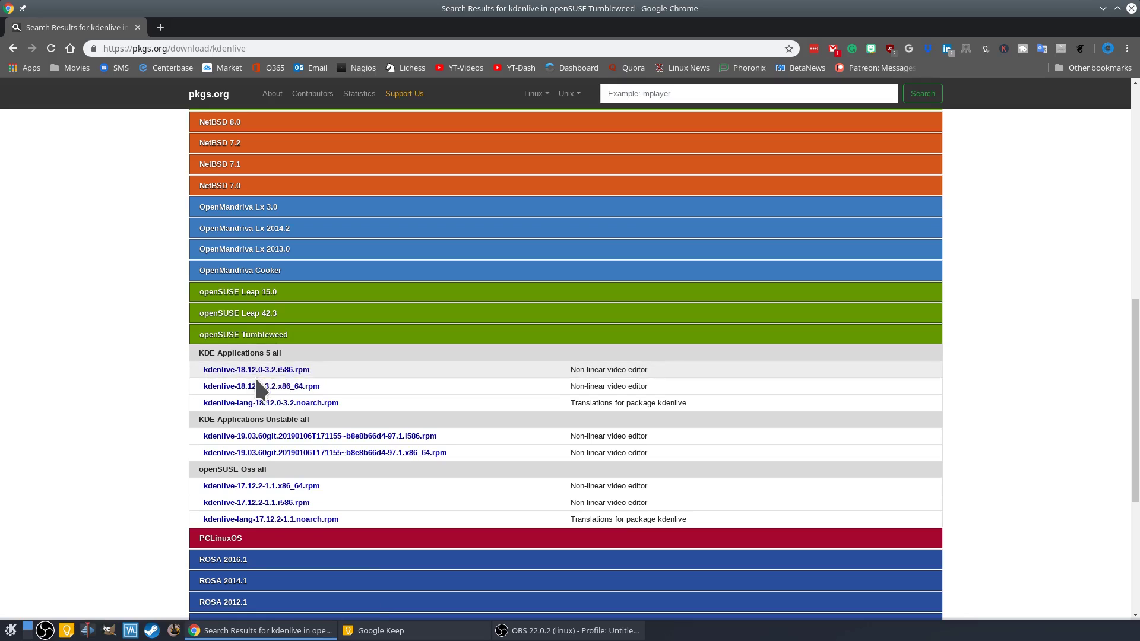
pyautogui.click(285, 387)
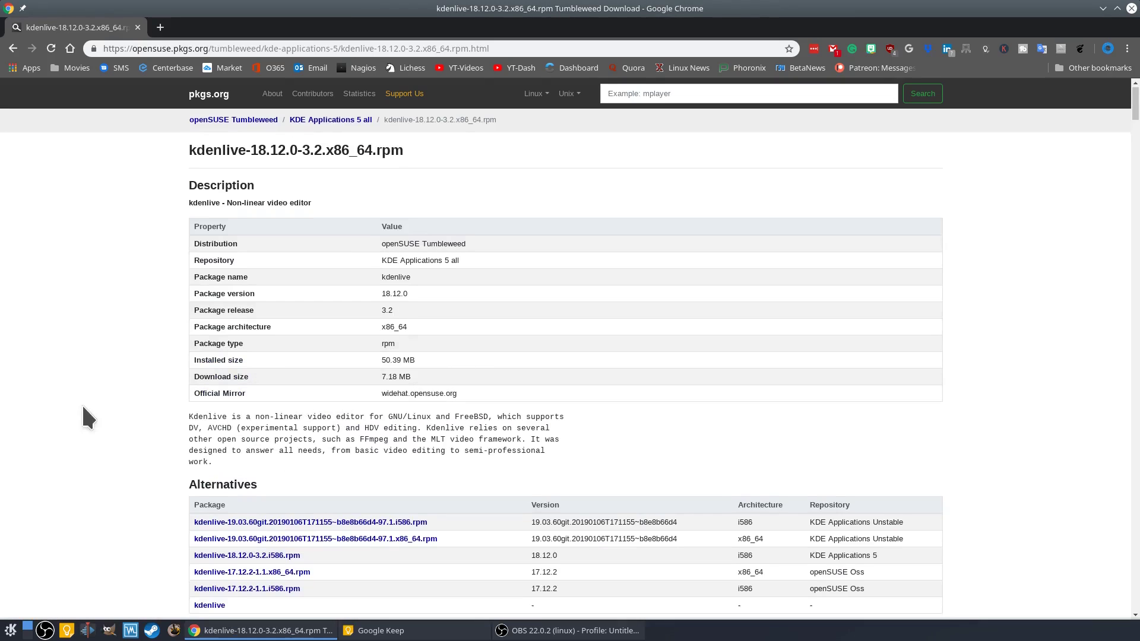
# - Download the x86_64 binary kdenlive-18.12.0-3.2.x86_64.rpm and keep it despite Chrome's warning
pyautogui.scroll(-3, 88, 419)
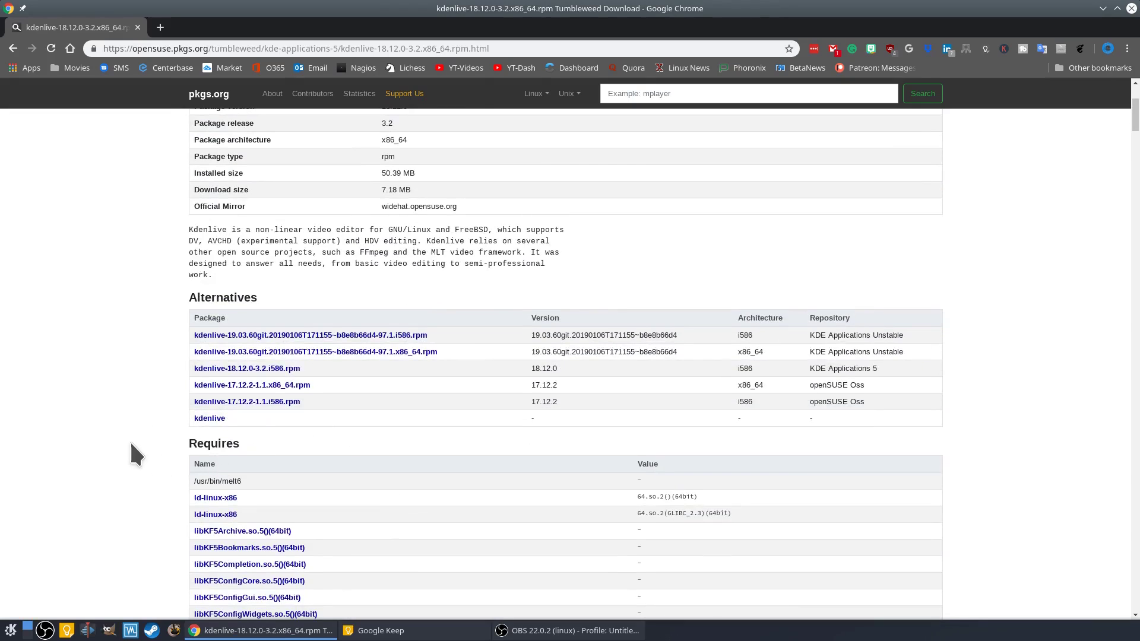
pyautogui.scroll(-18, 131, 444)
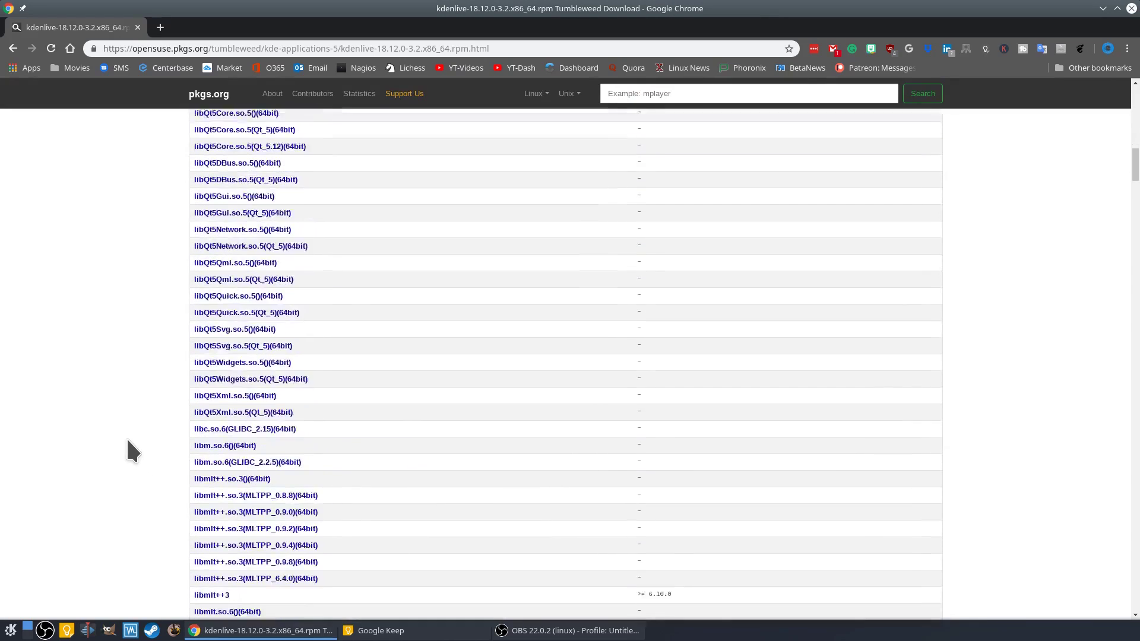
pyautogui.scroll(-4, 131, 452)
pyautogui.scroll(-10, 132, 451)
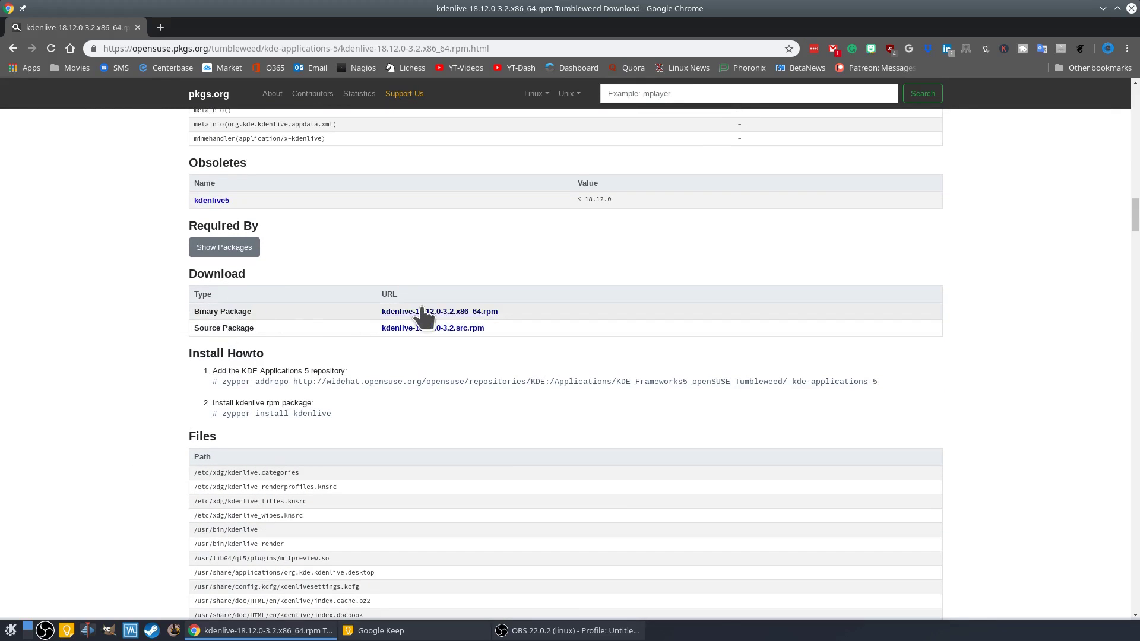
pyautogui.click(425, 312)
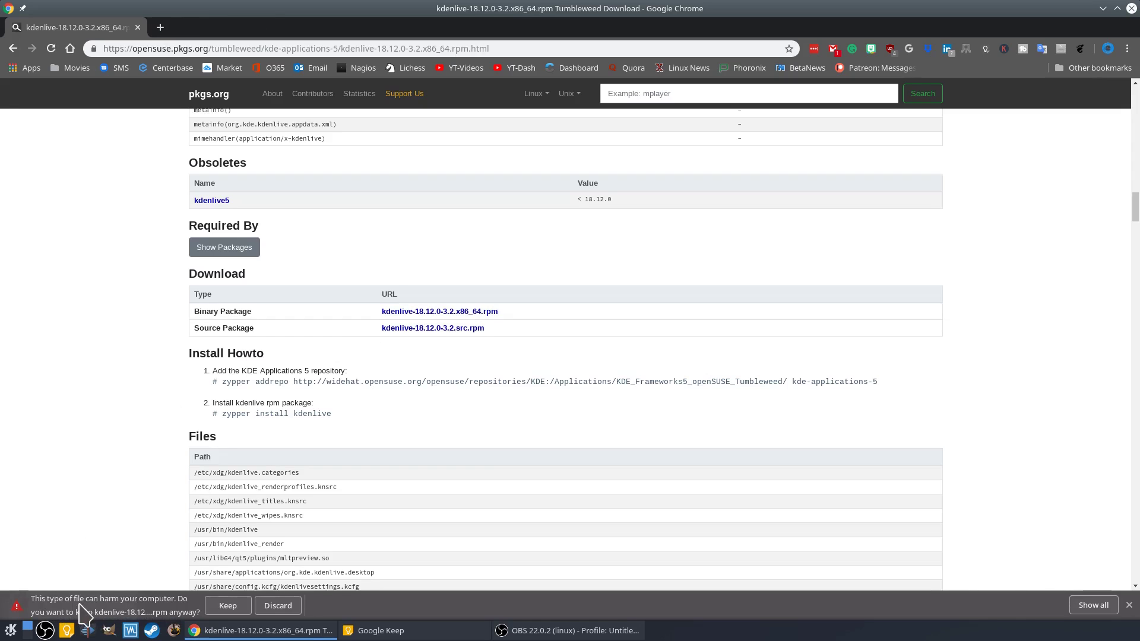
pyautogui.click(230, 605)
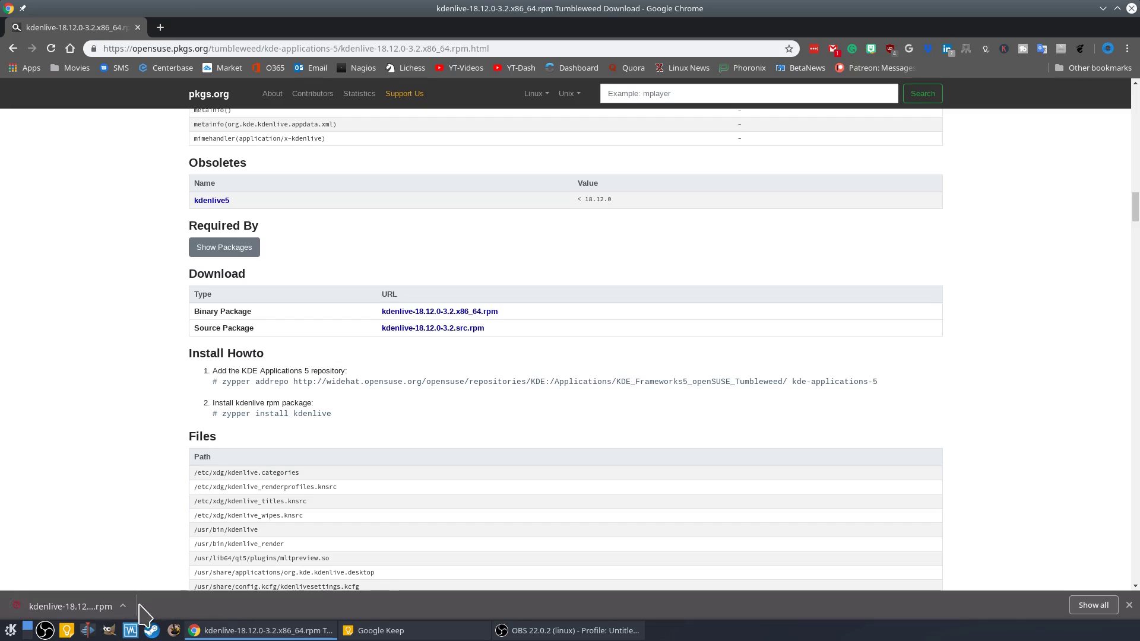
# - Open the downloaded rpm with the root password and choose uninstalling kdenlive-lang for the conflict
pyautogui.click(57, 607)
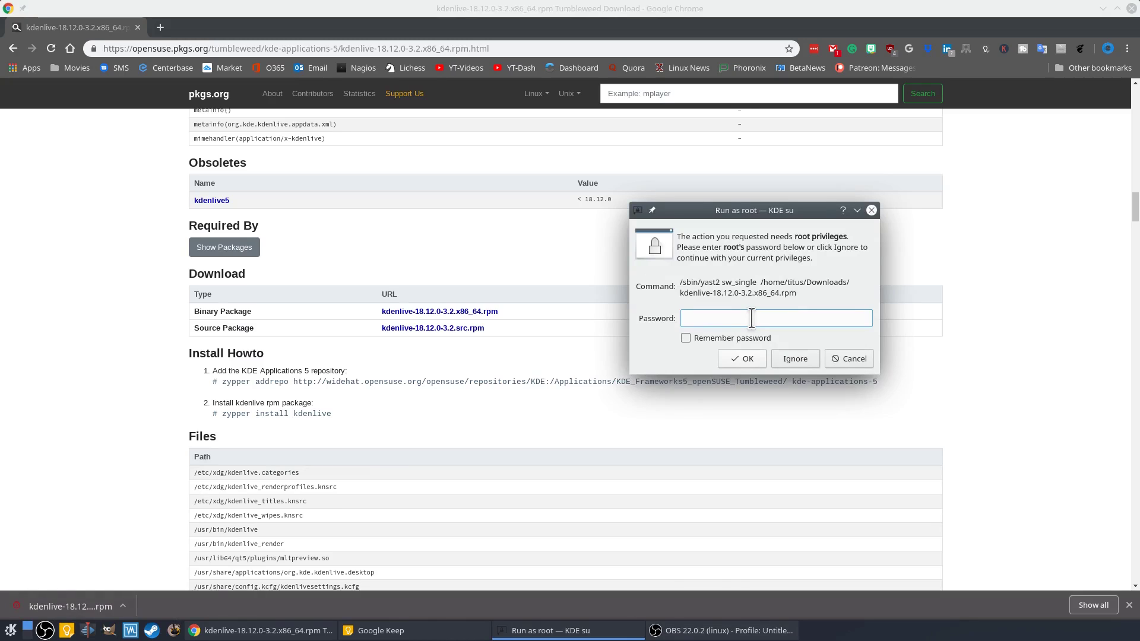
pyautogui.write('••')
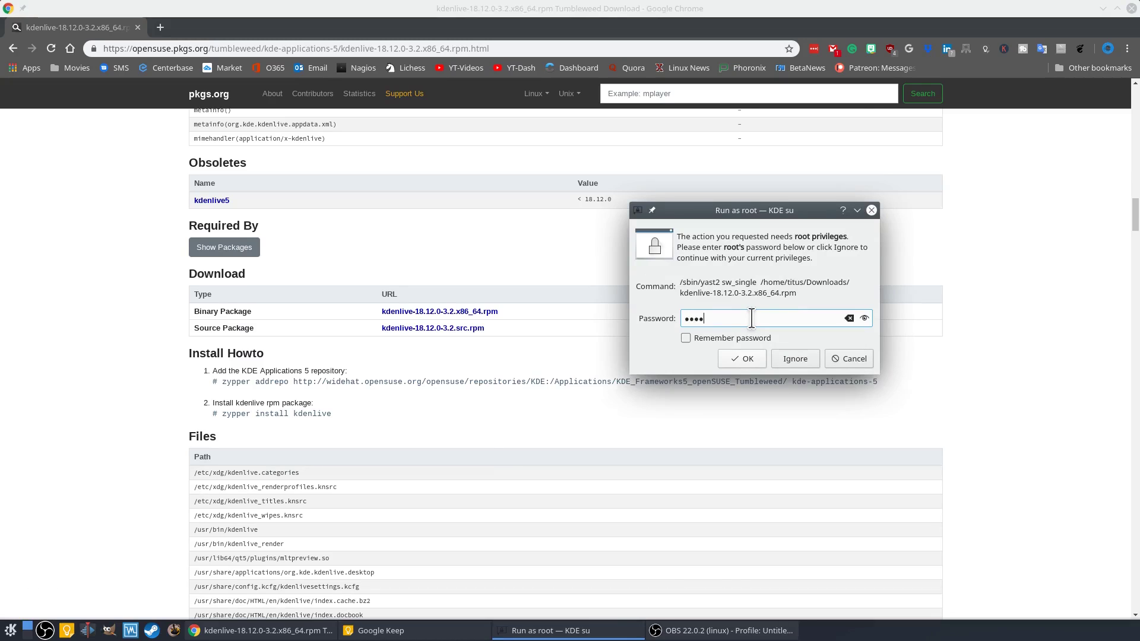
pyautogui.press('Return')
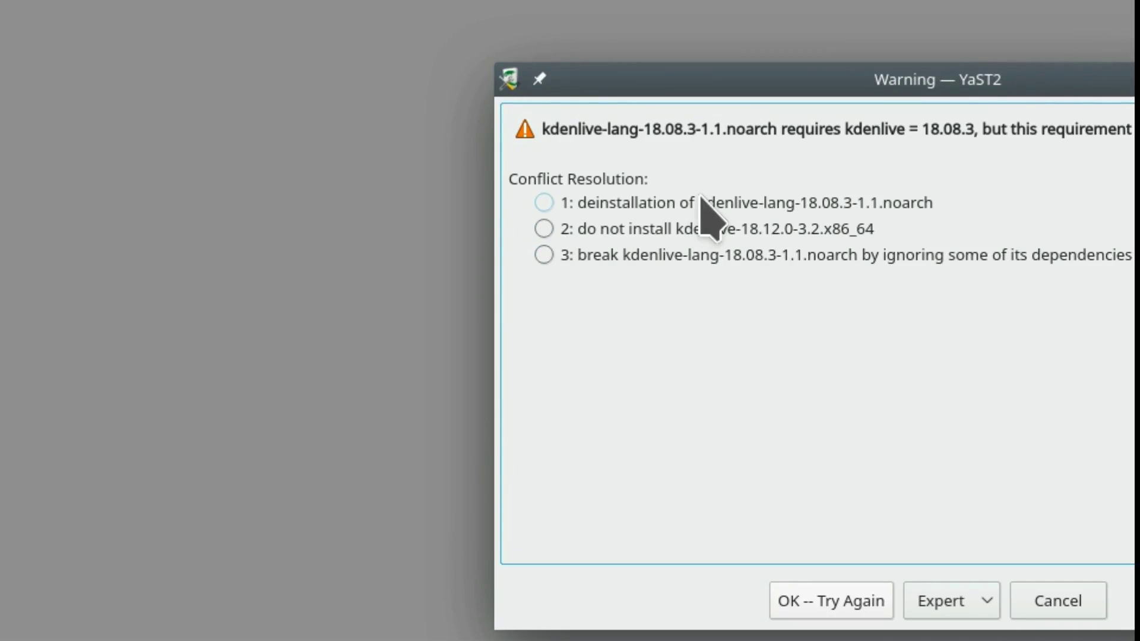
pyautogui.click(544, 202)
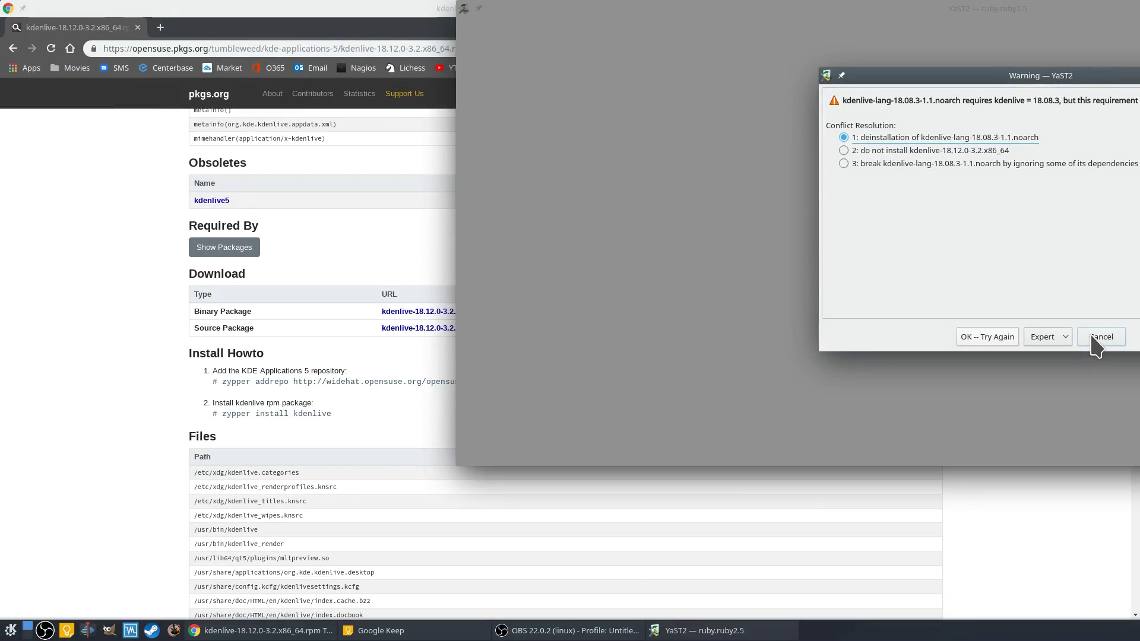
# - Dismiss the recurring dependency conflict dialogs and quit the YaST software manager
pyautogui.click(1092, 336)
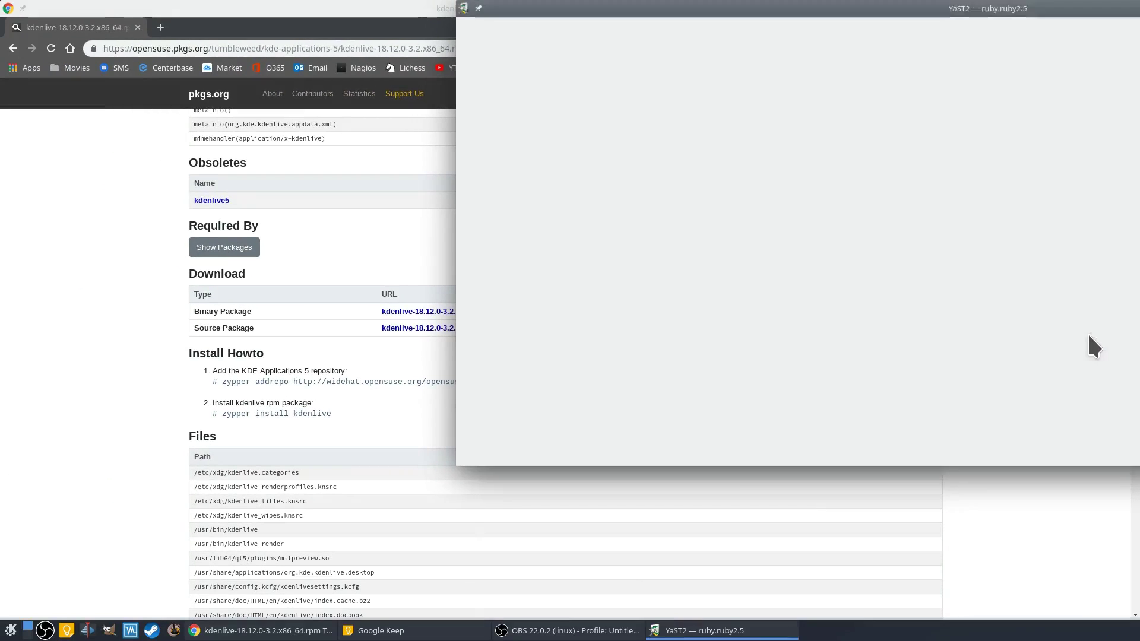
pyautogui.click(1043, 354)
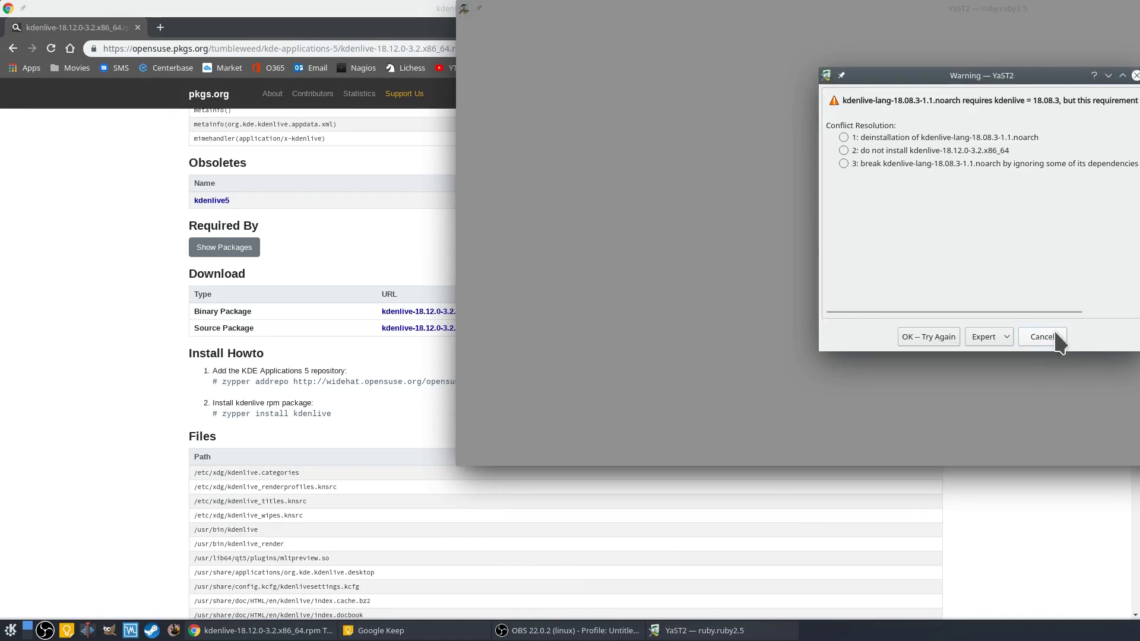
pyautogui.click(1054, 339)
pyautogui.click(1047, 350)
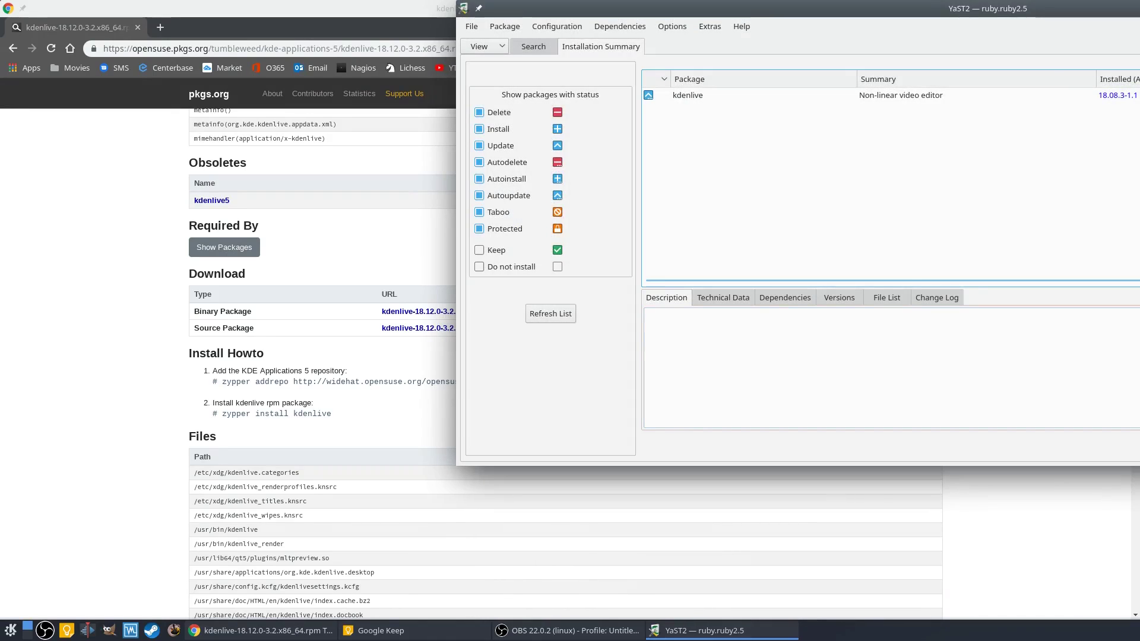
pyautogui.hotkey('alt', 'F4')
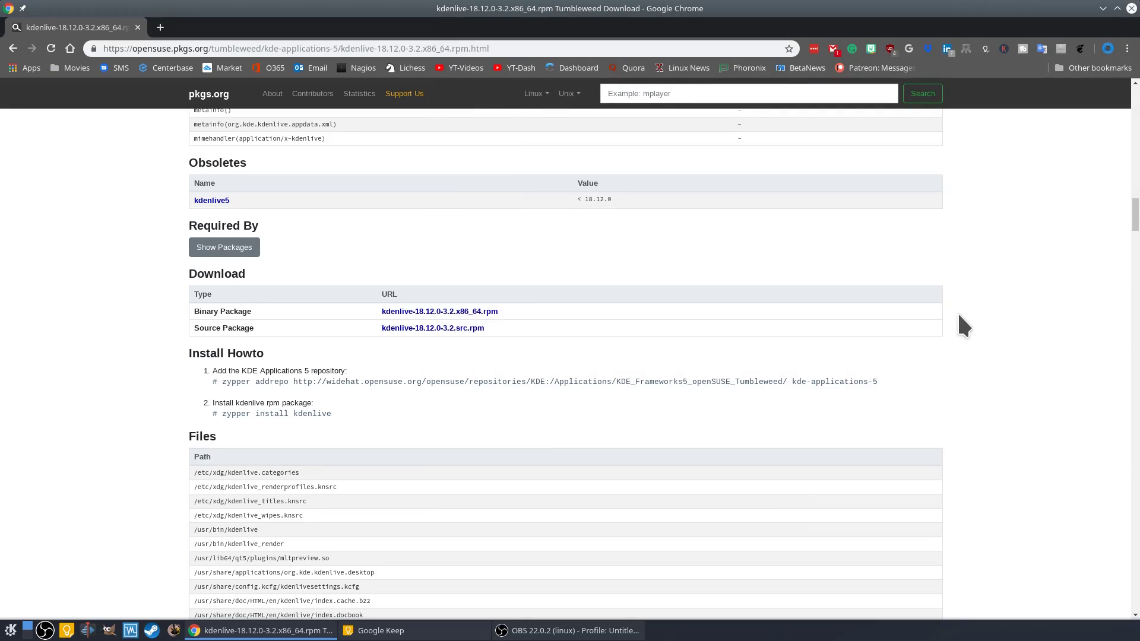
# - Return to the top of the kdenlive-18.12.0-3.2.x86_64.rpm page on pkgs.org
pyautogui.scroll(5, 1008, 377)
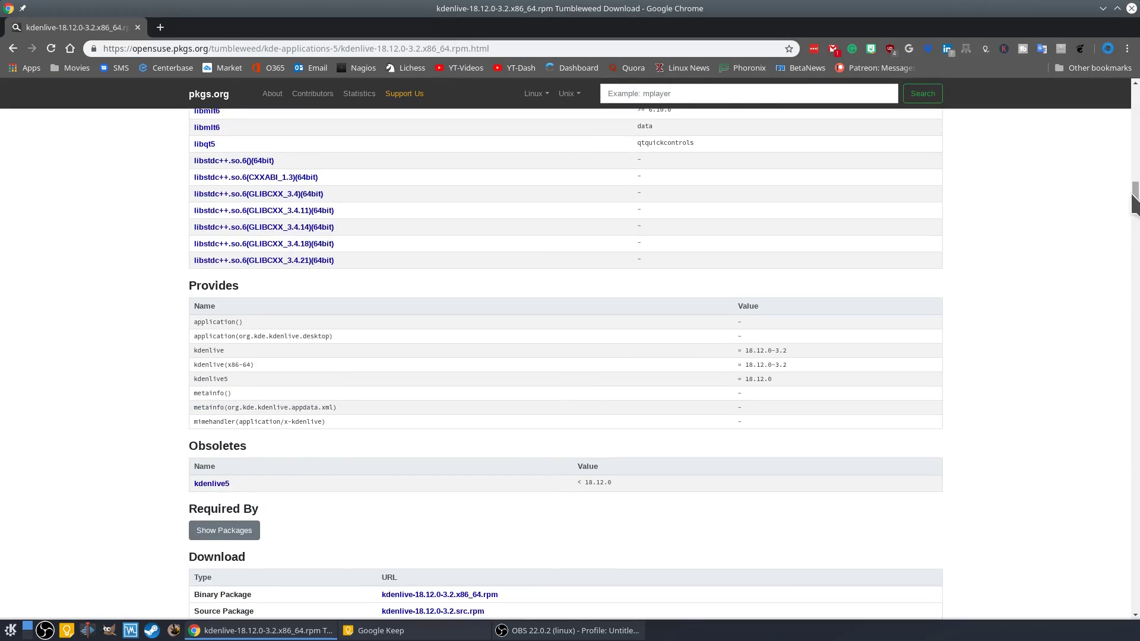
pyautogui.moveTo(1129, 196); pyautogui.dragTo(1131, 126)
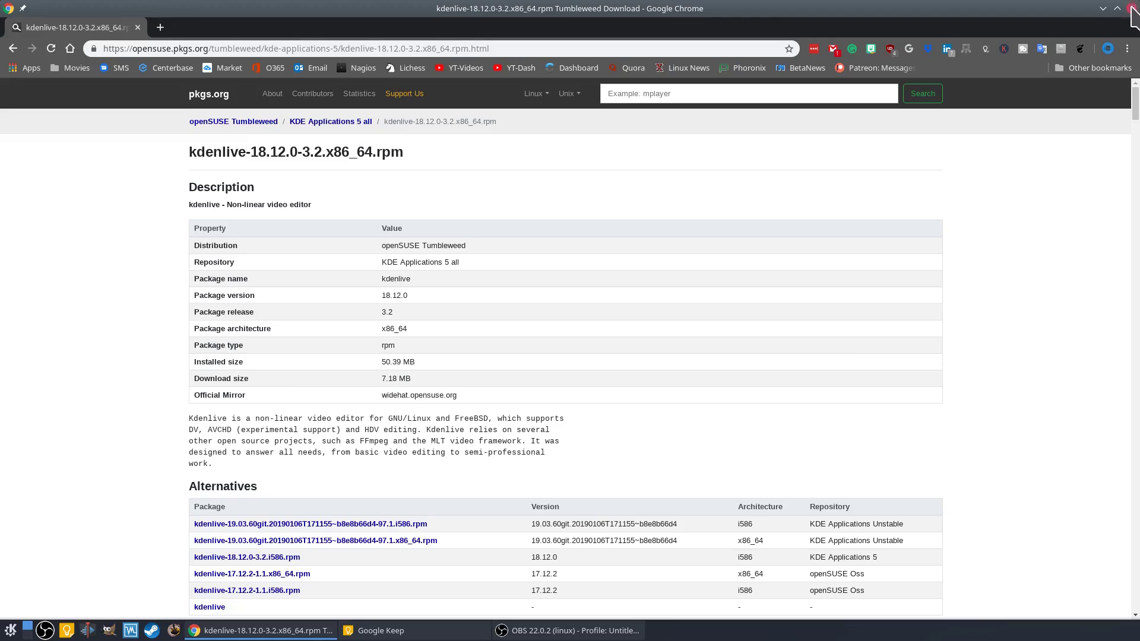
# - Close the Chrome browser window
pyautogui.click(1131, 8)
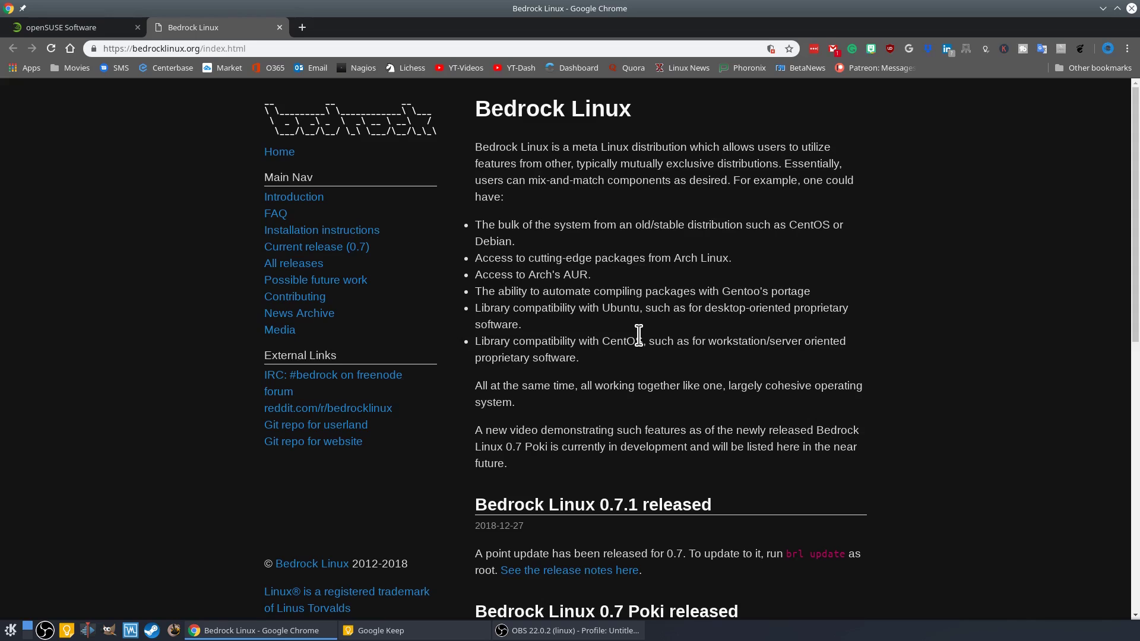
pyautogui.scroll(-4, 848, 464)
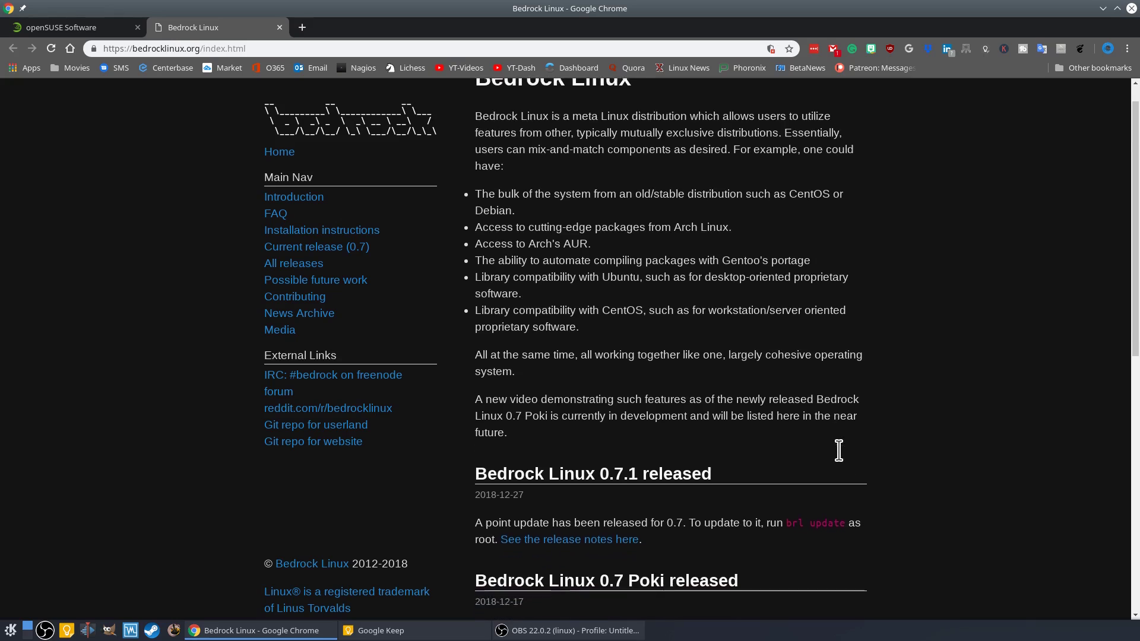
pyautogui.scroll(-3, 830, 459)
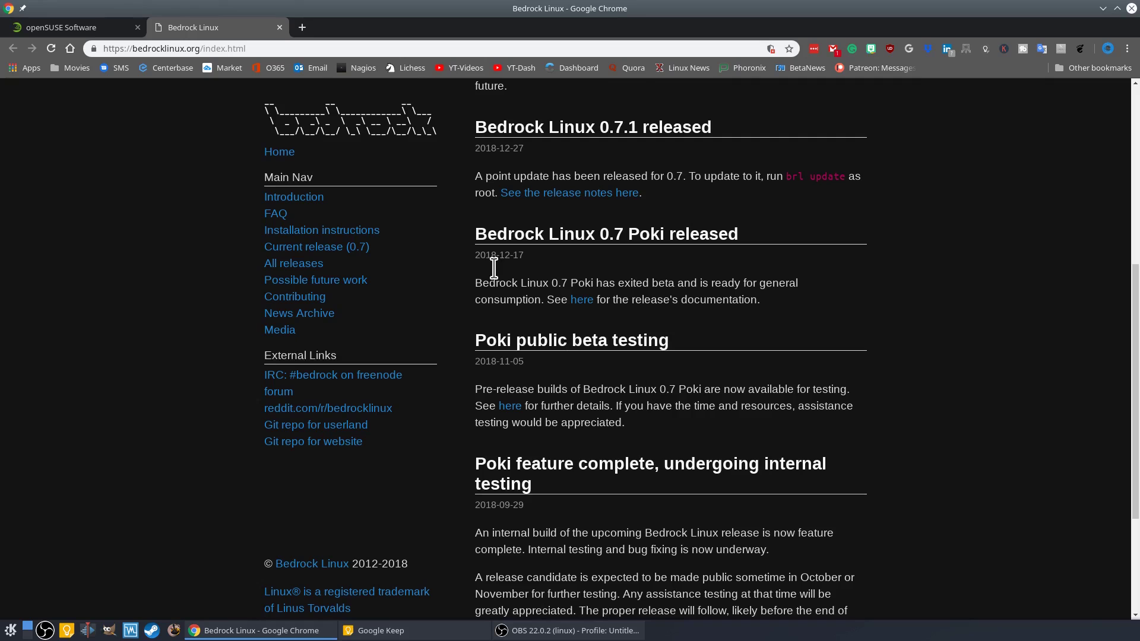
pyautogui.click(279, 27)
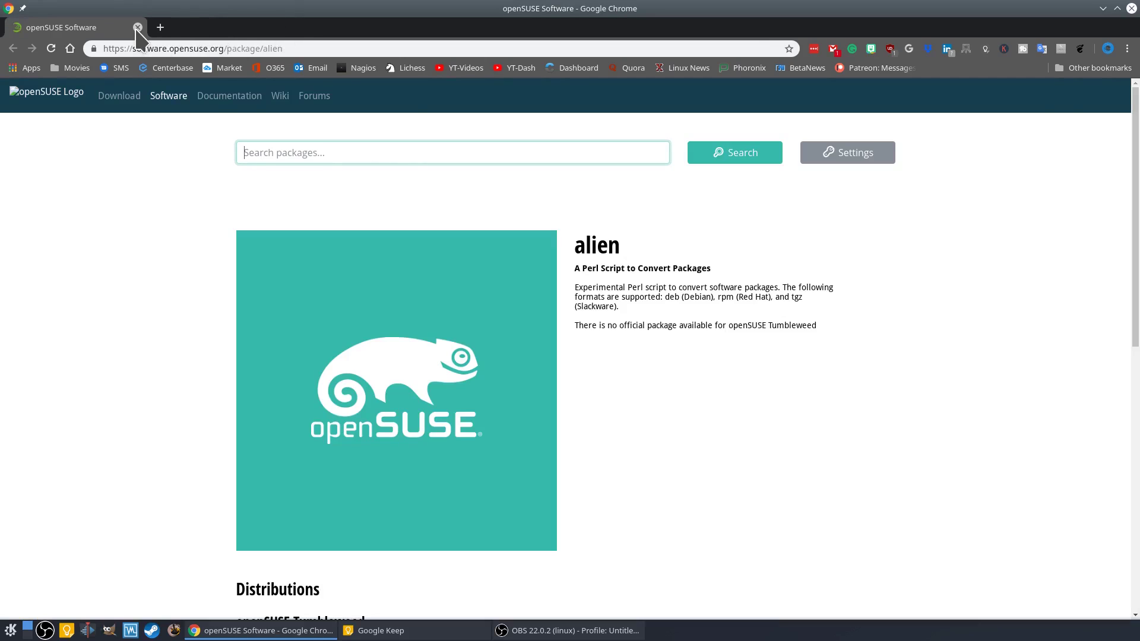
# - Close Chrome's last remaining tab, shutting the browser down to the Plasma desktop
pyautogui.click(138, 28)
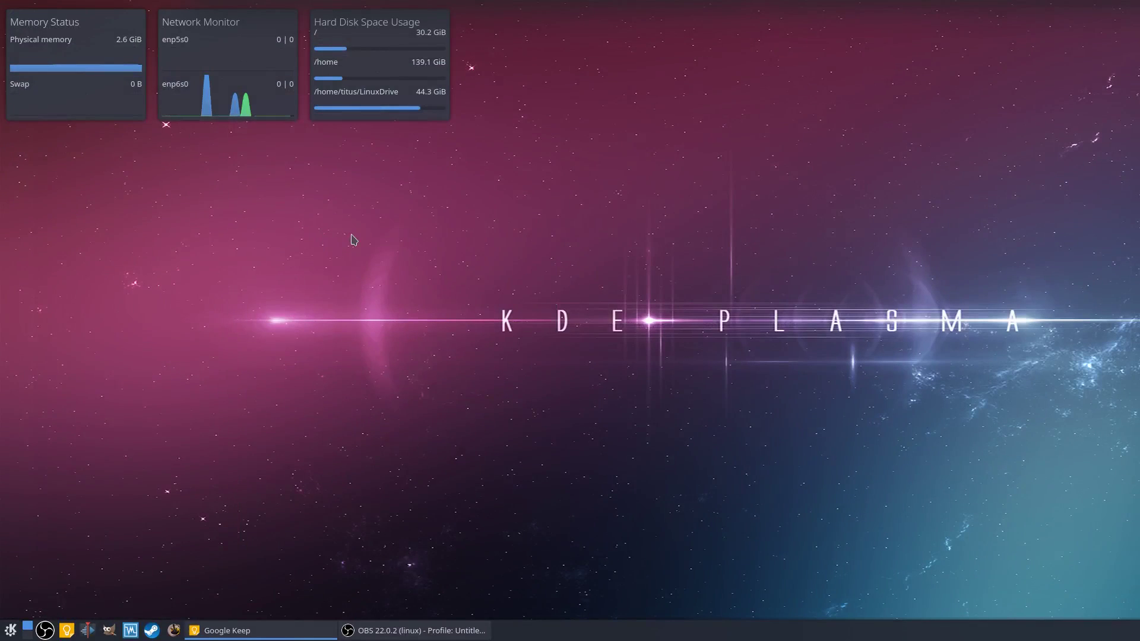